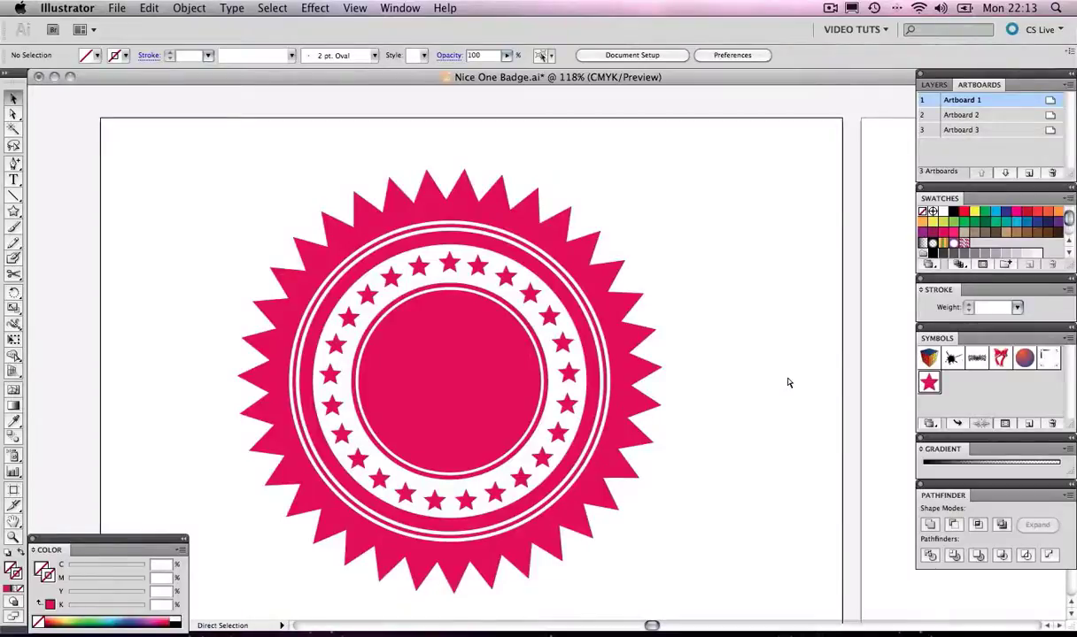
Click through the badge's ring, stars and starburst, then marquee-select the whole badge
scroll(788, 382, "left", 3)
scroll(788, 382, "down", 1)
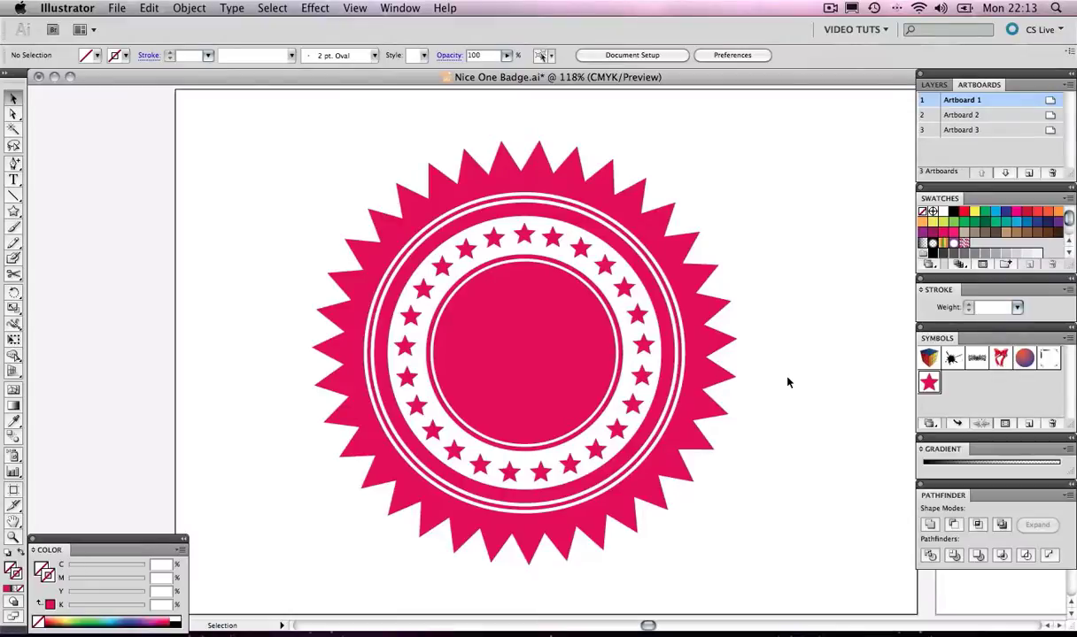
left_click(546, 354)
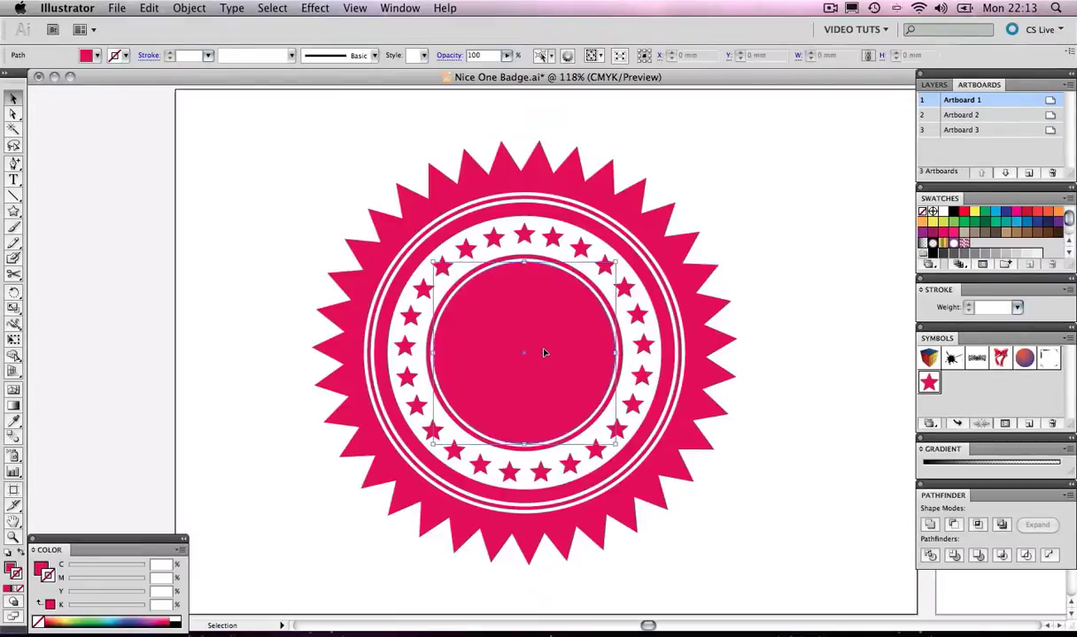
left_click(619, 306)
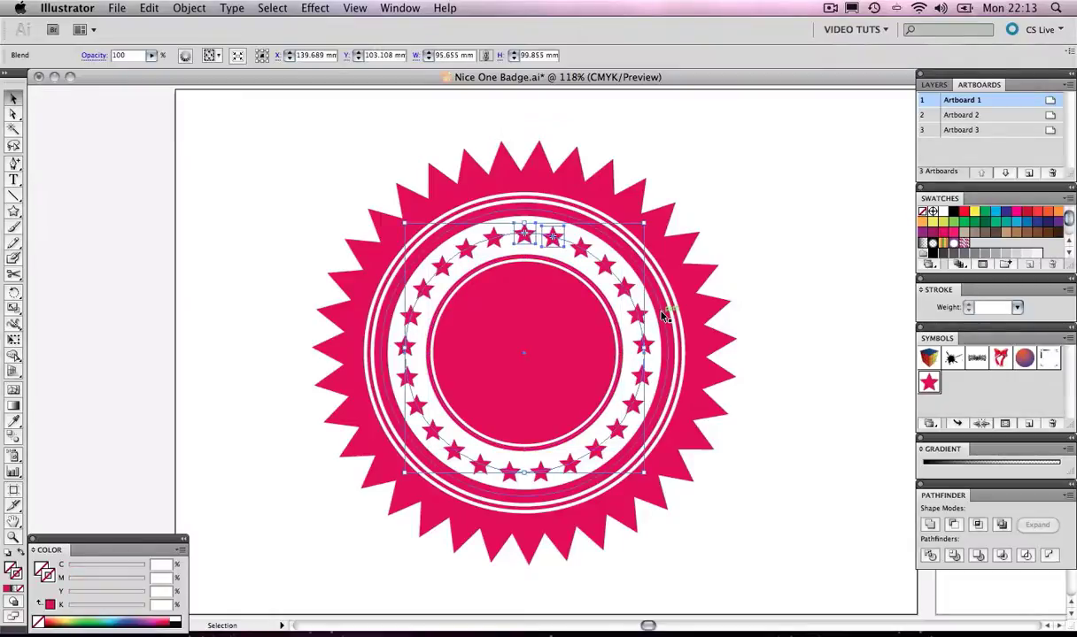
left_click(666, 316)
left_click(699, 294)
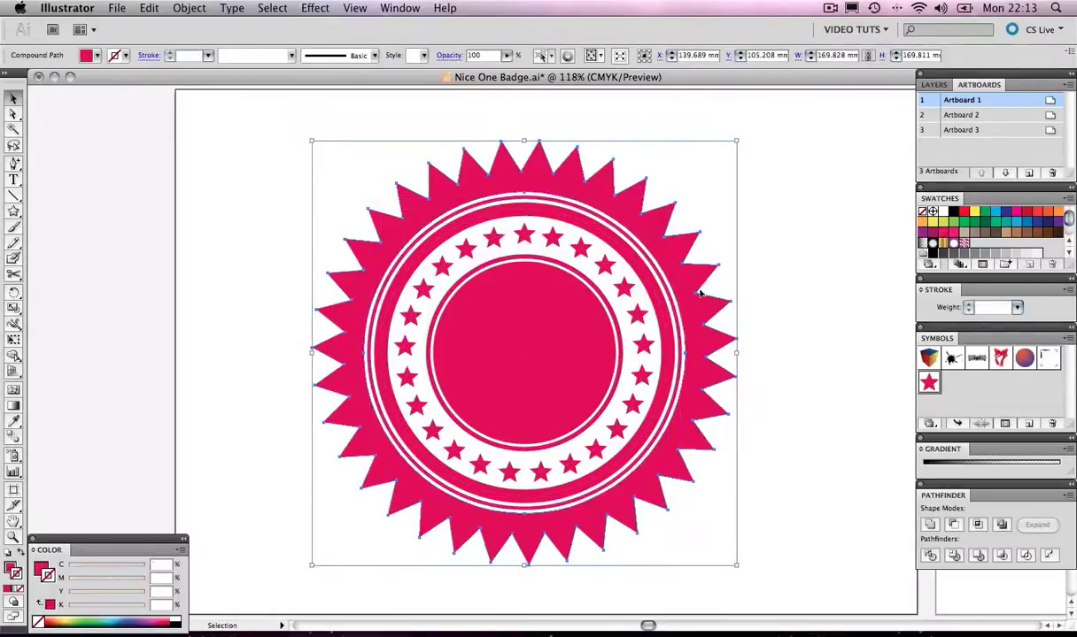
left_click(784, 241)
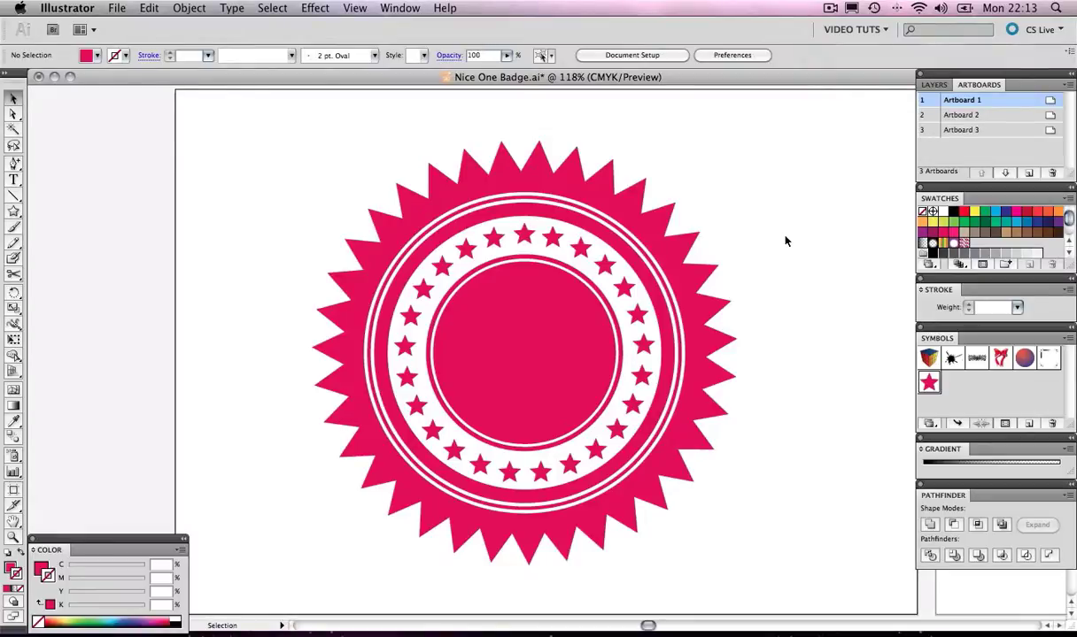
left_click_drag(793, 226, 586, 333)
Show the Layers panel and collapse Layer 1
left_click(934, 85)
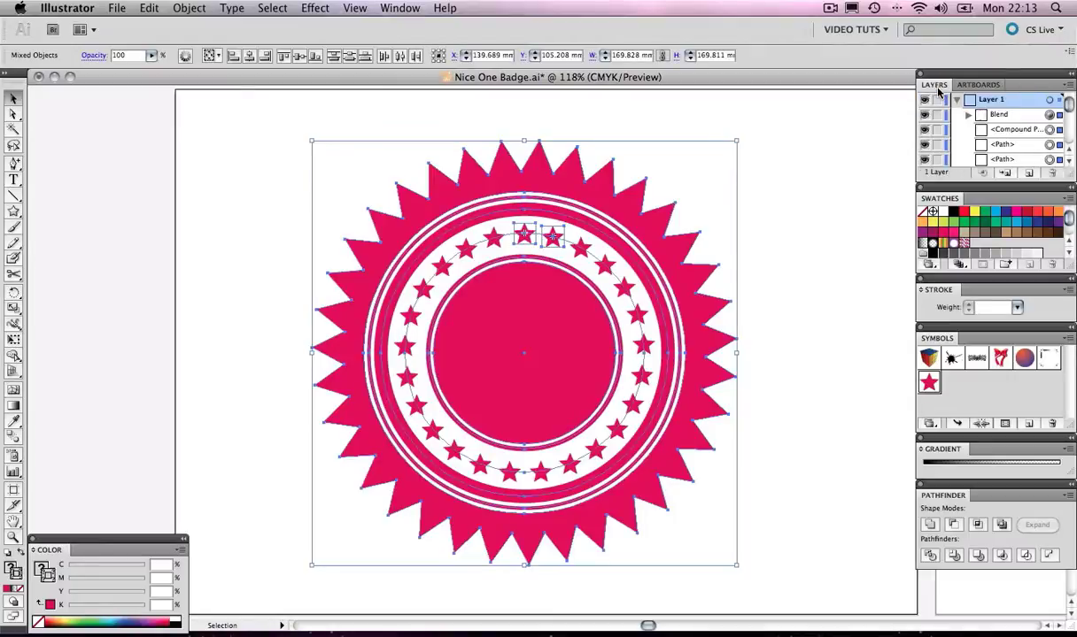
scroll(1018, 133, "down", 3)
scroll(1018, 133, "up", 3)
left_click(956, 100)
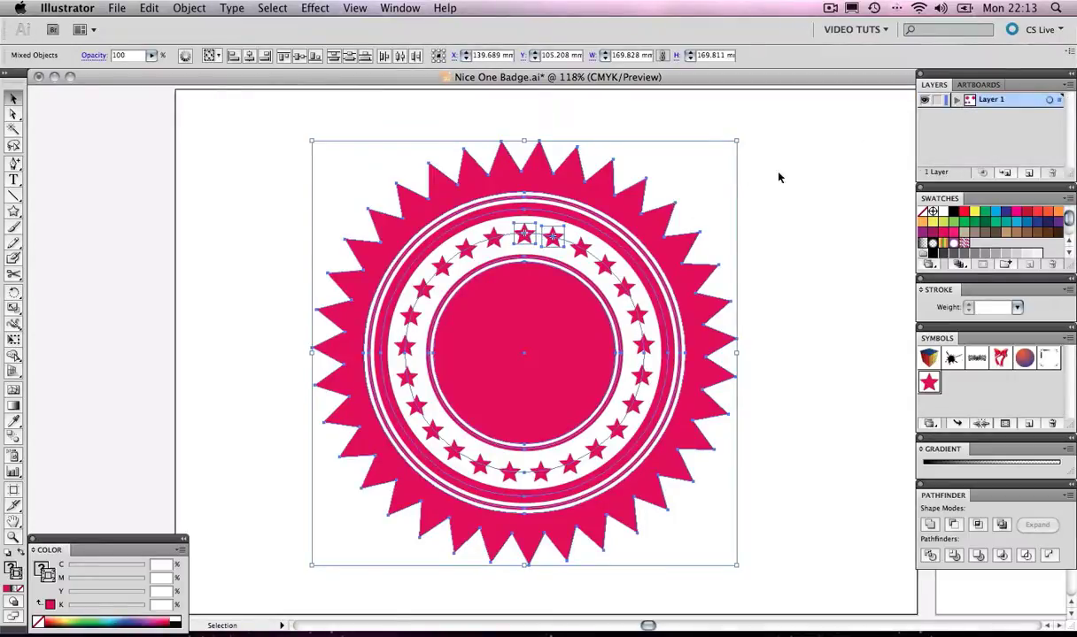
Try a white-to-black gradient fill on the badge, then undo it back to solid pink
left_click_drag(784, 177, 569, 339)
left_click(924, 243)
left_click(834, 247)
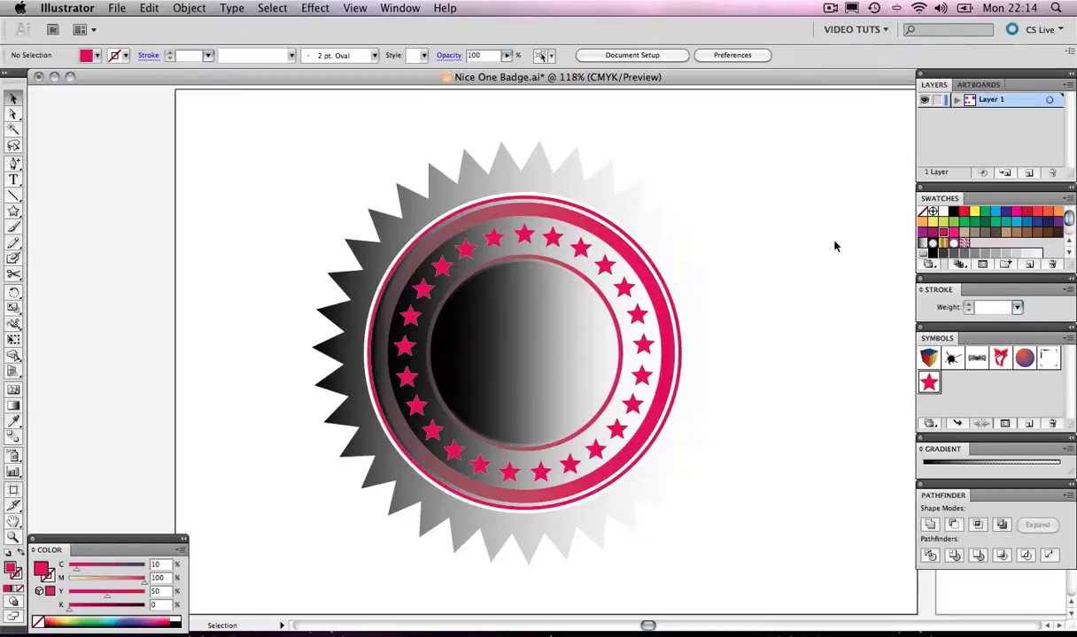
key("super+z")
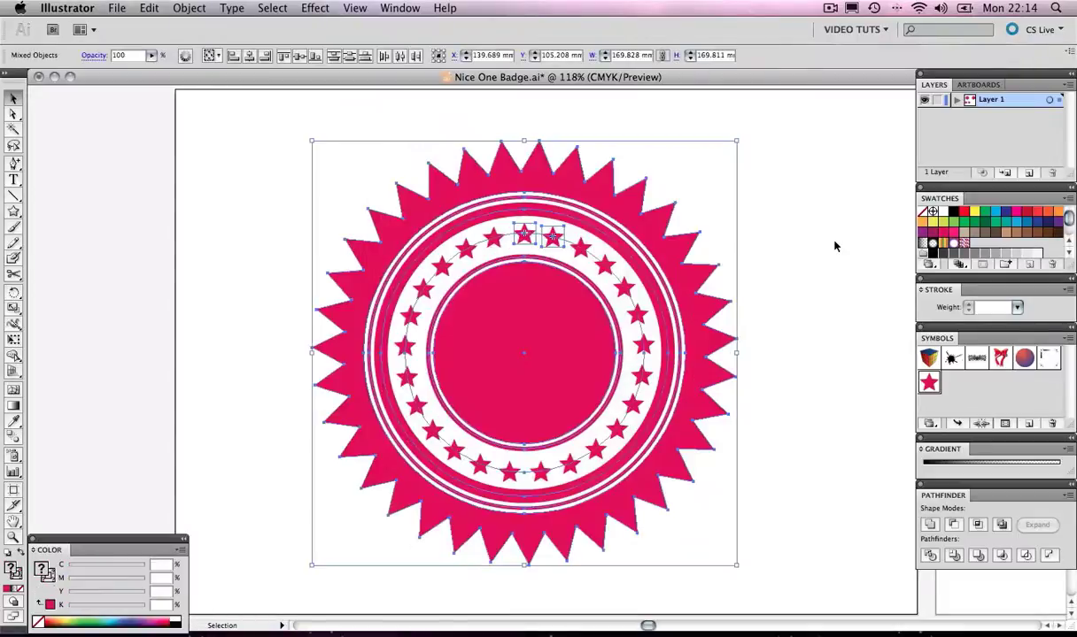
left_click(834, 246)
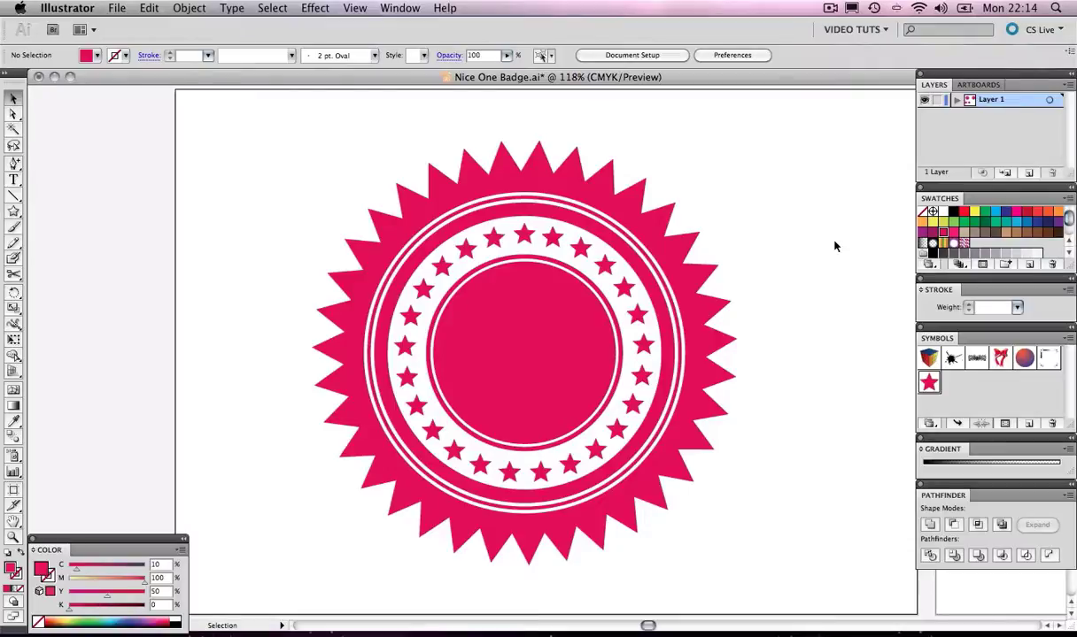
Select the inner and outer stroked rings and bring up Expand with Fill and Stroke enabled
left_click(579, 288)
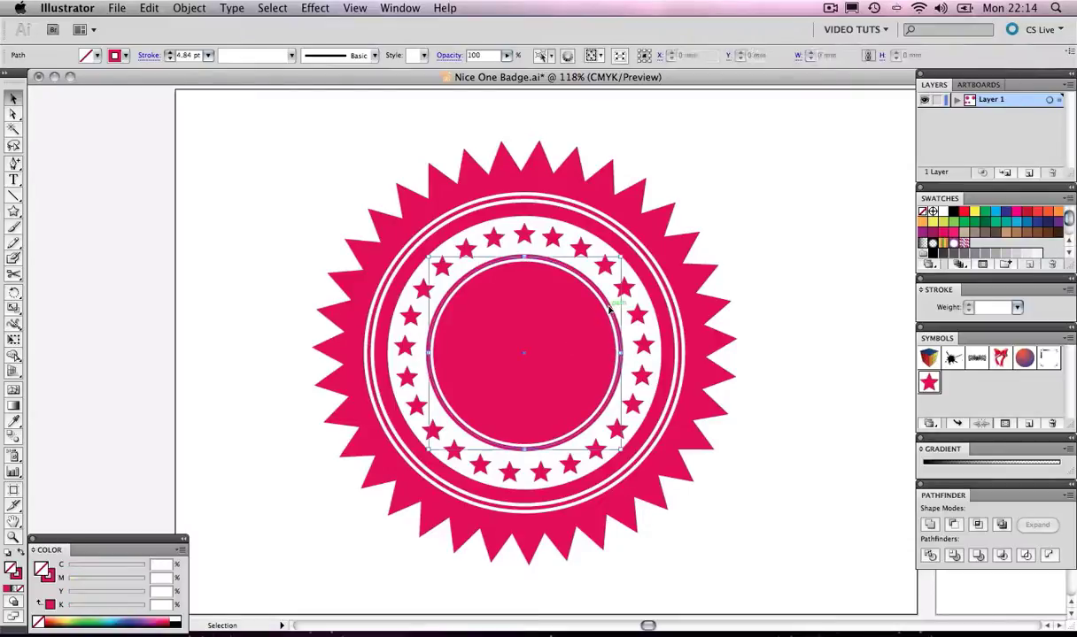
left_click(660, 304)
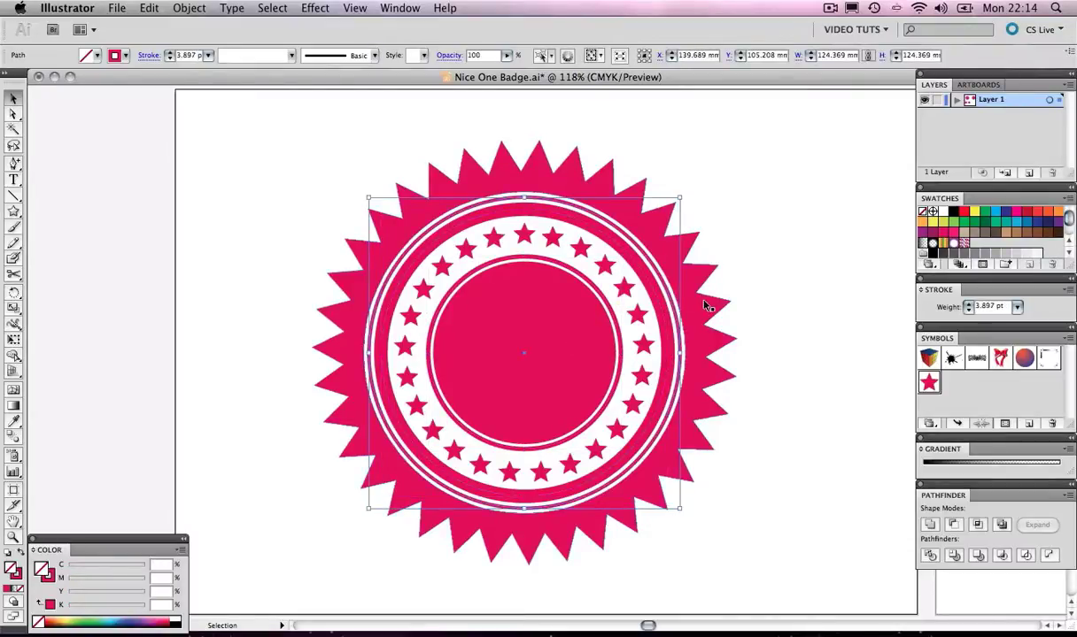
left_click(783, 283)
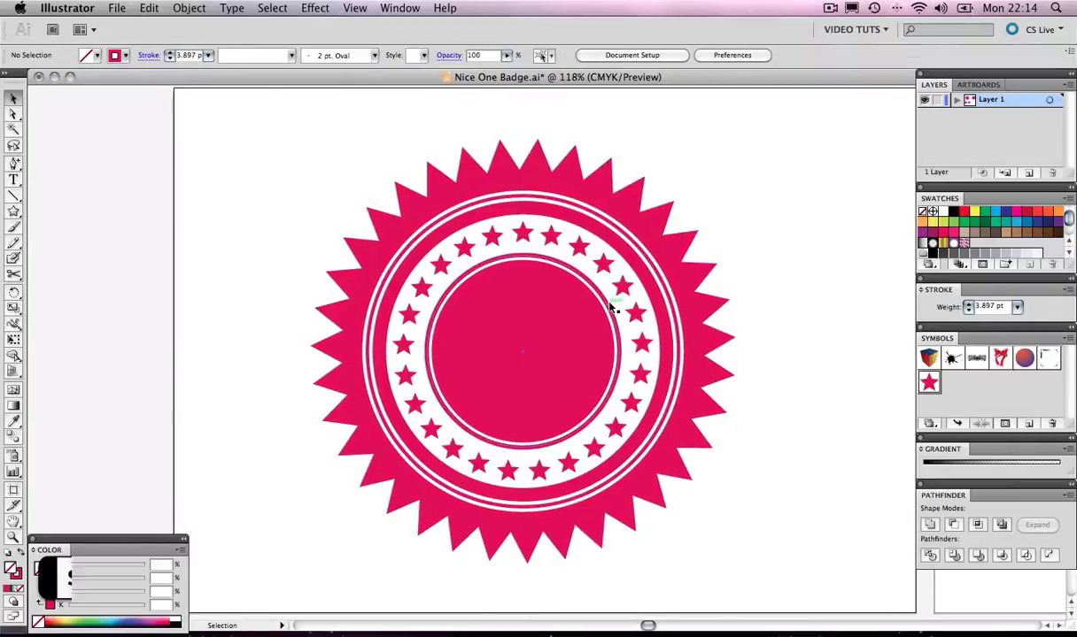
left_click(673, 308, "shift")
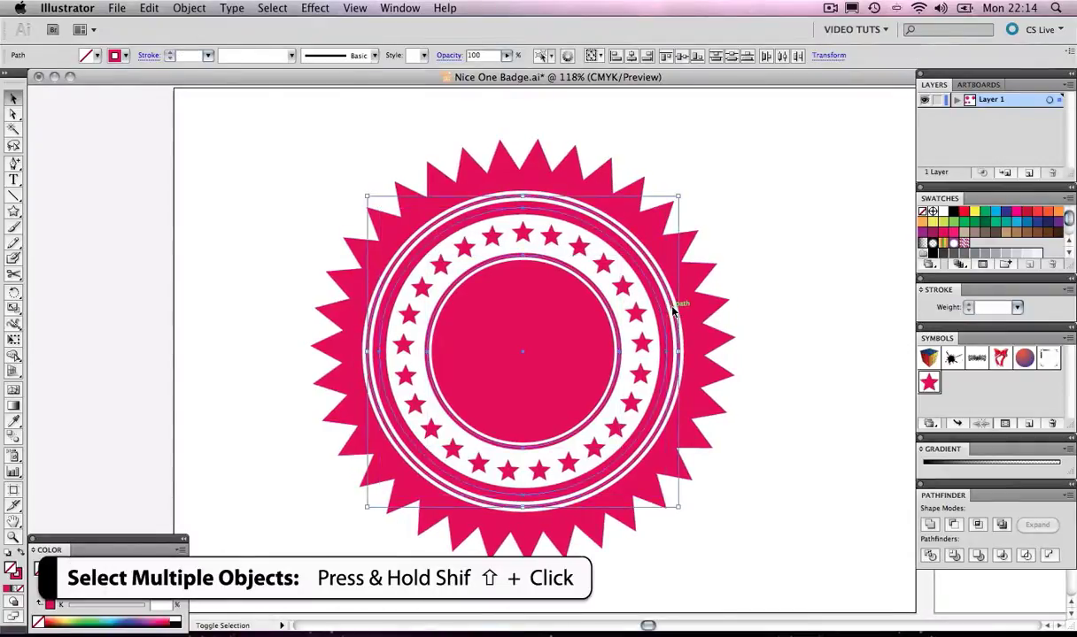
left_click(188, 8)
left_click(236, 156)
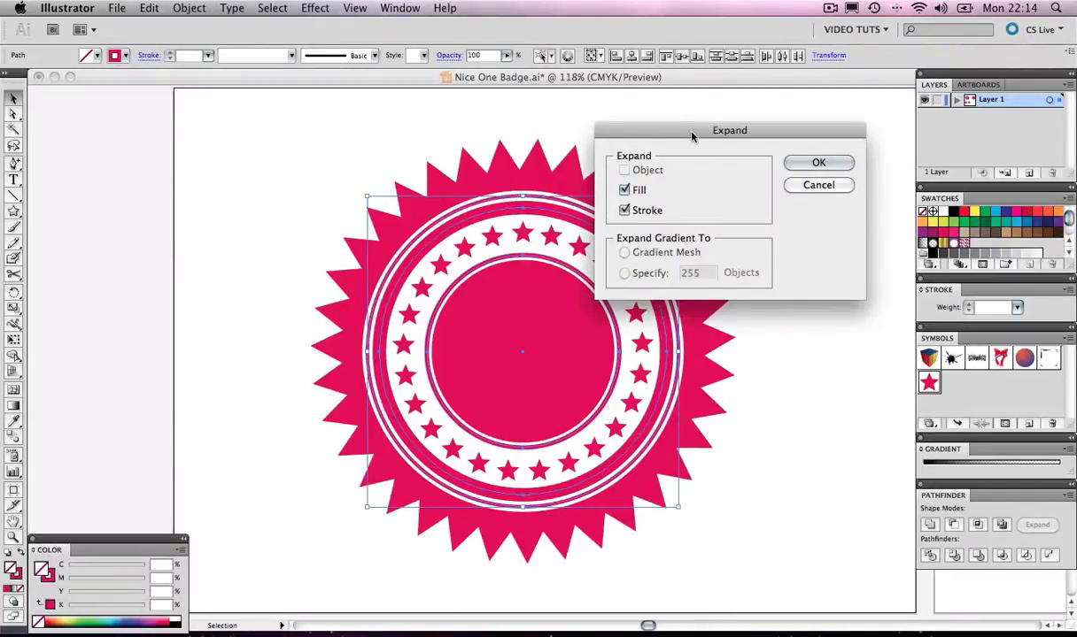
mouse_move(691, 134)
left_mouse_down()
mouse_move(682, 127)
mouse_move(695, 128)
left_mouse_up()
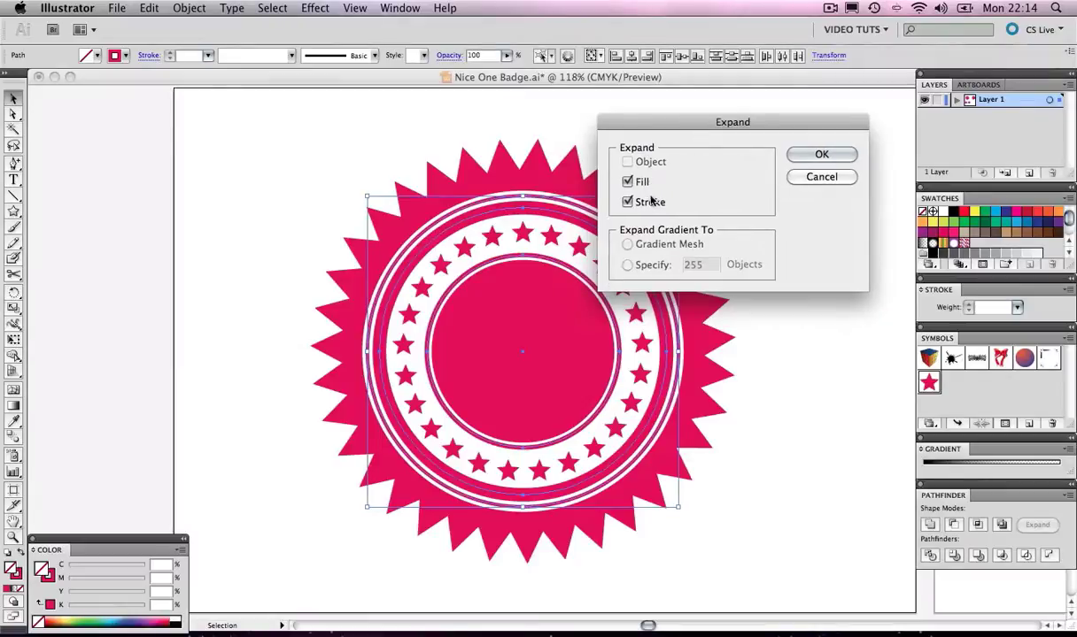
left_click(822, 154)
left_click(728, 197)
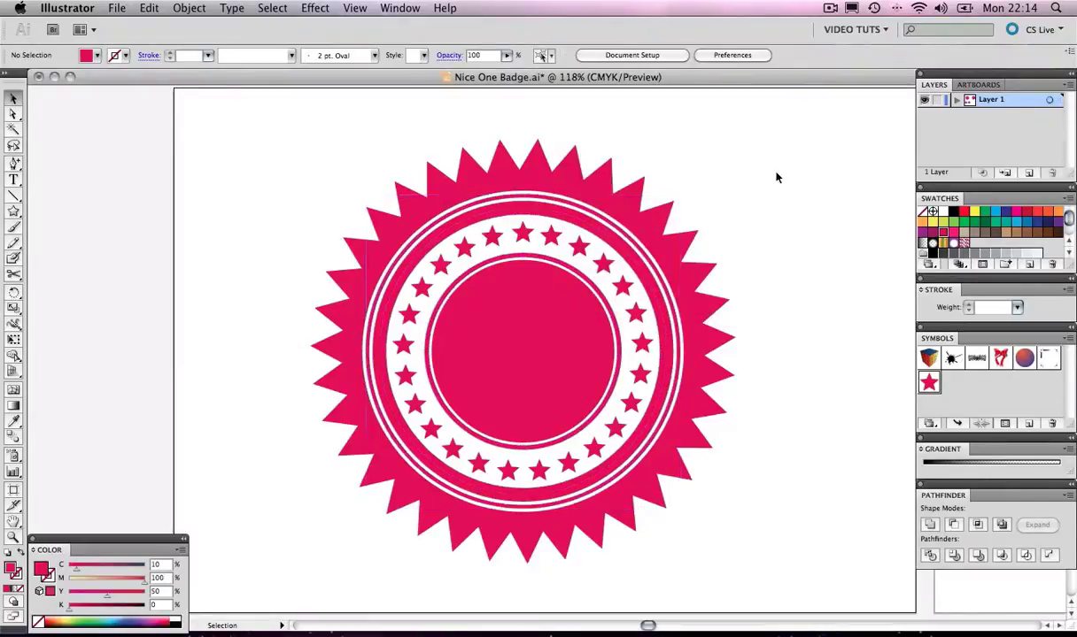
left_click(542, 249)
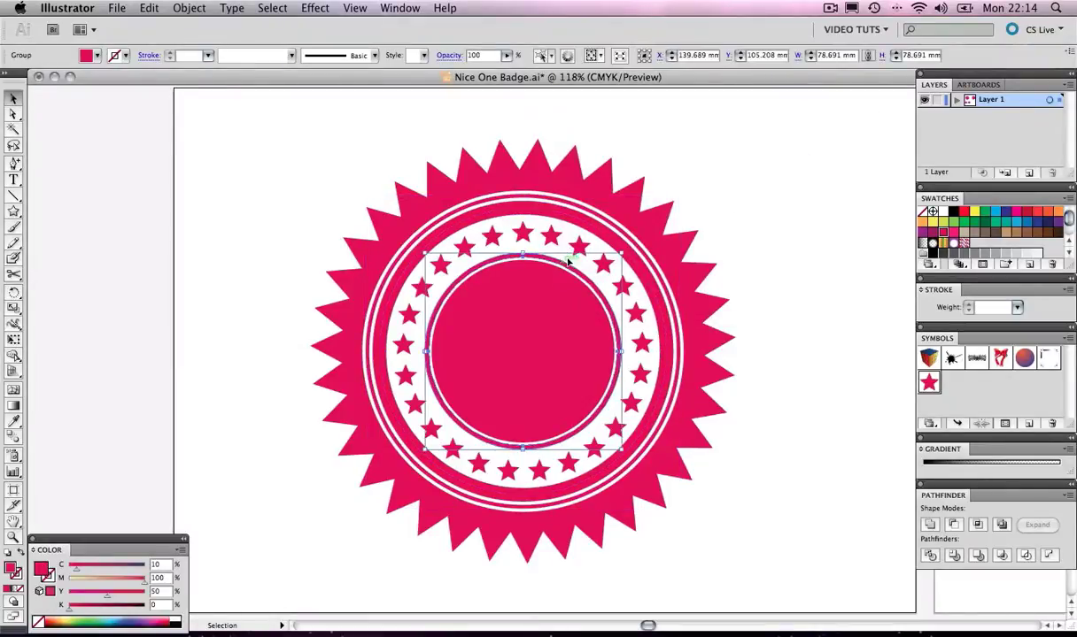
left_click(620, 230, "shift")
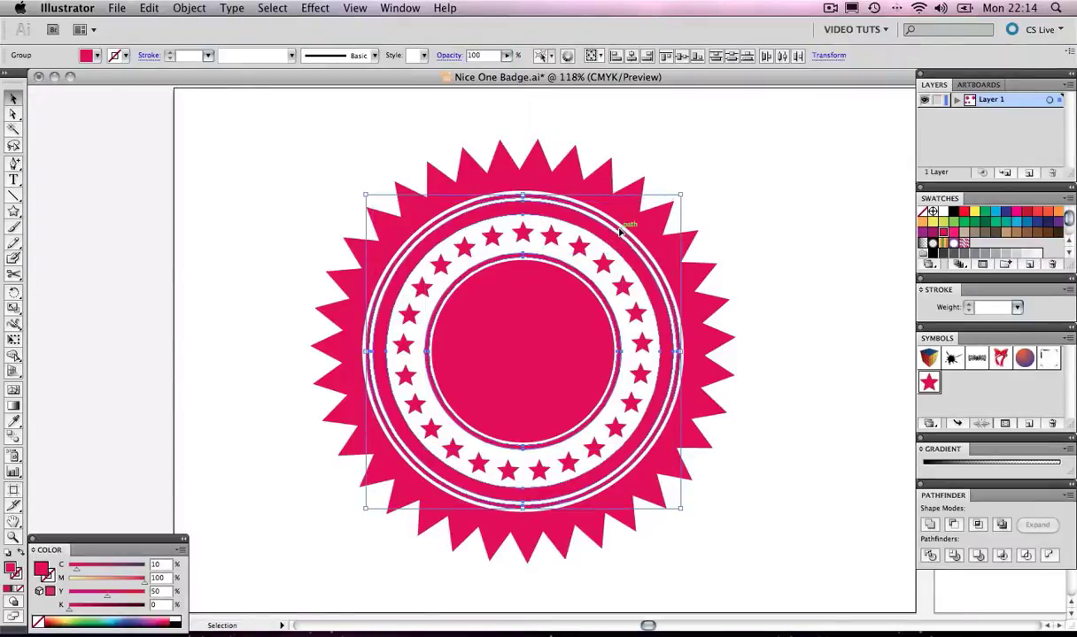
left_click(707, 192)
left_click(583, 235)
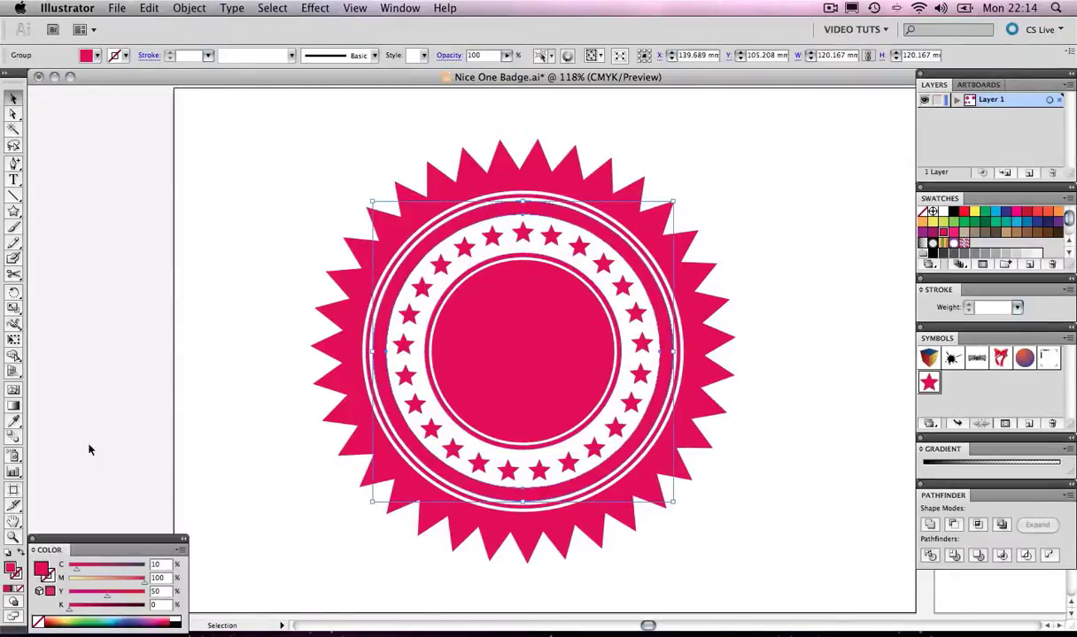
left_click(21, 552)
left_click(21, 552)
left_click(99, 617)
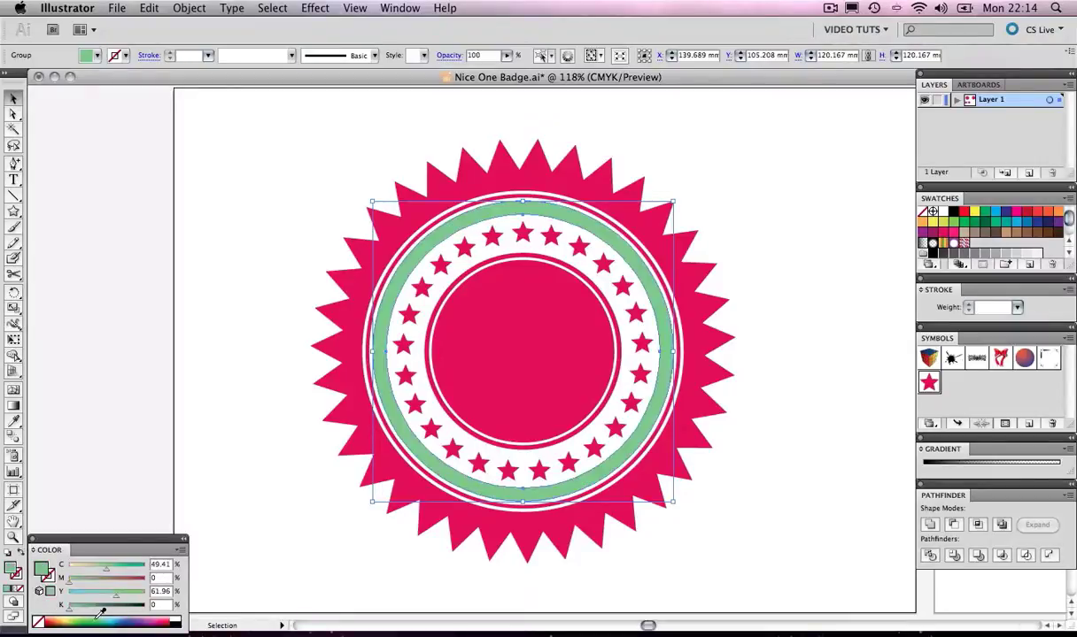
left_click(251, 157)
key("ctrl+z")
left_click(642, 161)
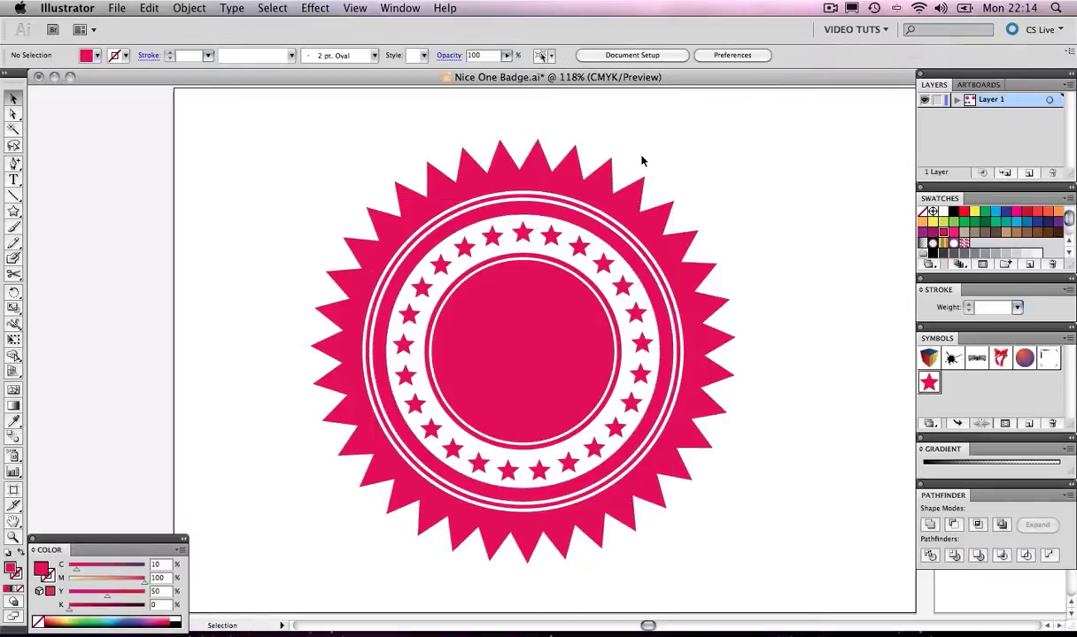
left_click(554, 301)
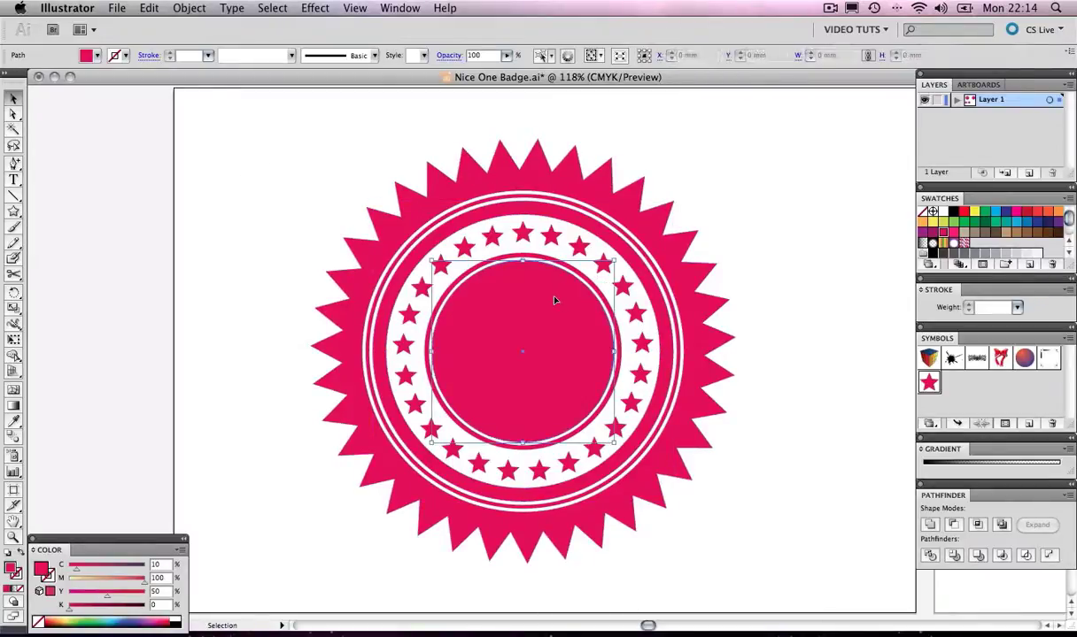
left_click(550, 236)
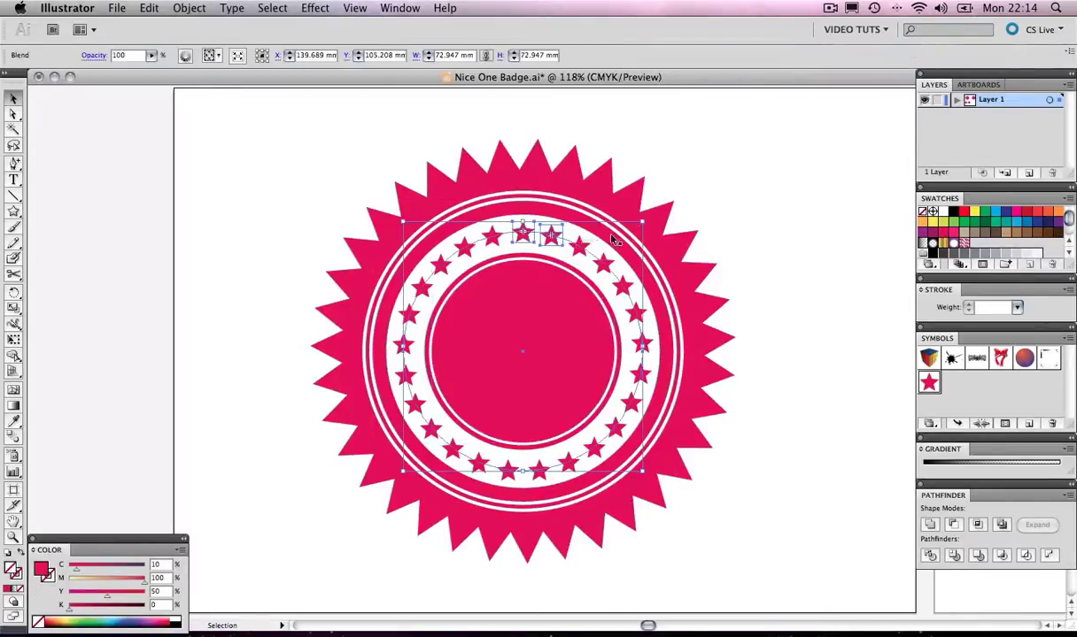
left_click(660, 235)
left_click(772, 140)
Combine all badge parts with Make Compound Shape, expand into one compound path, and reselect it
key("space")
left_click_drag(769, 166, 662, 146)
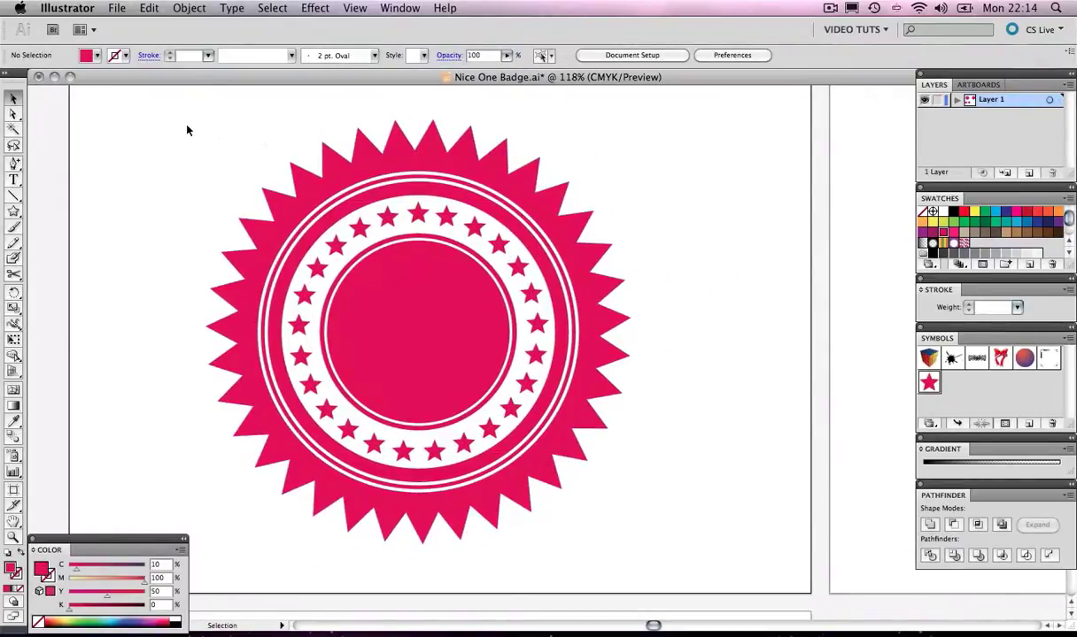
left_click_drag(187, 130, 379, 332)
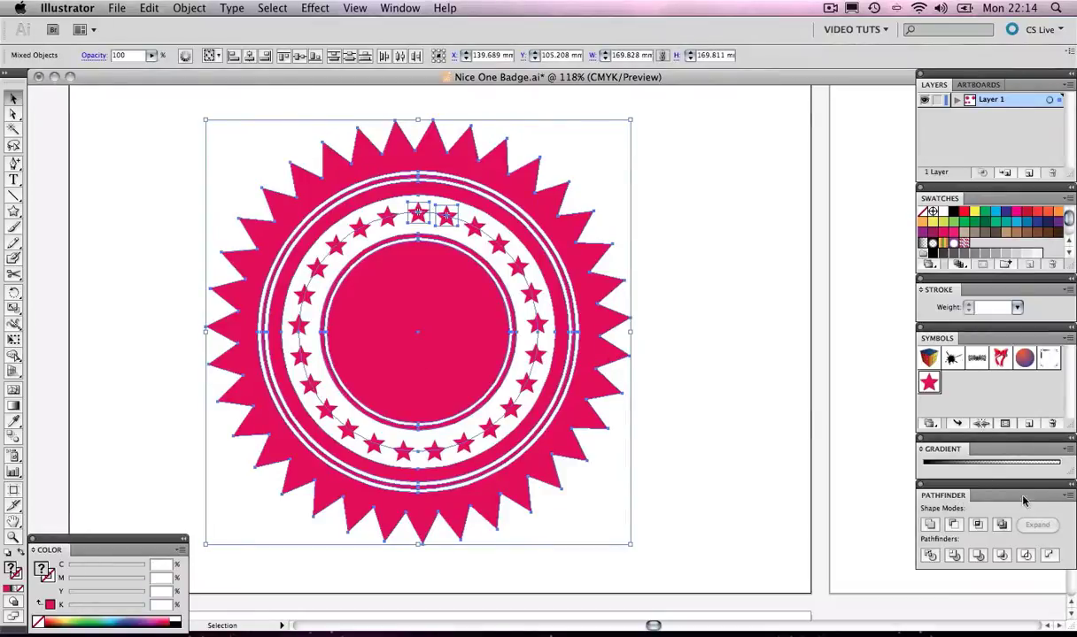
left_click(1066, 498)
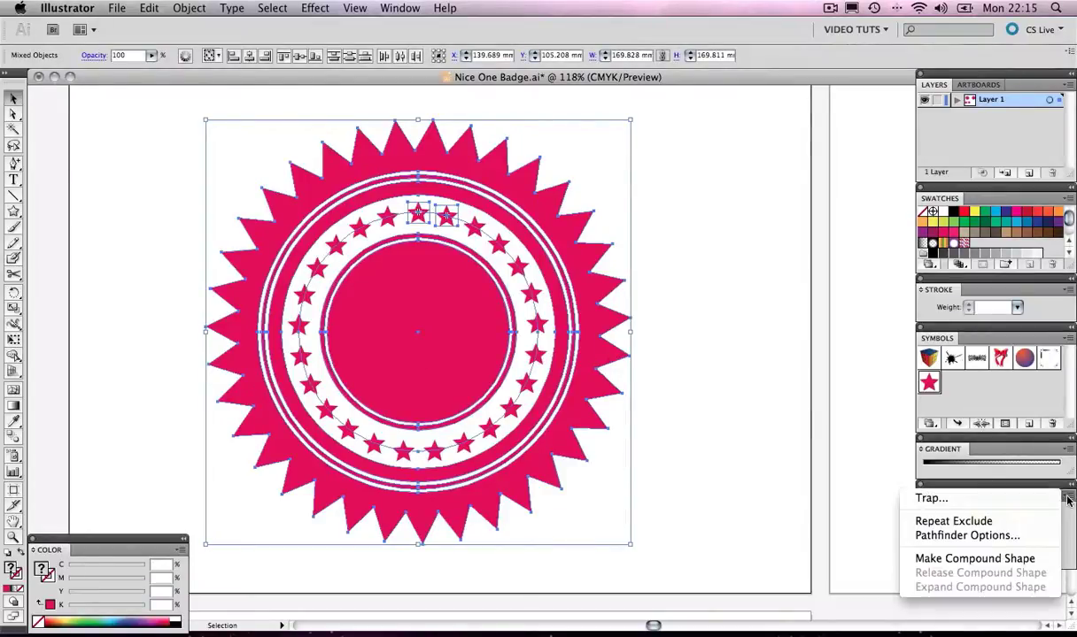
left_click(974, 558)
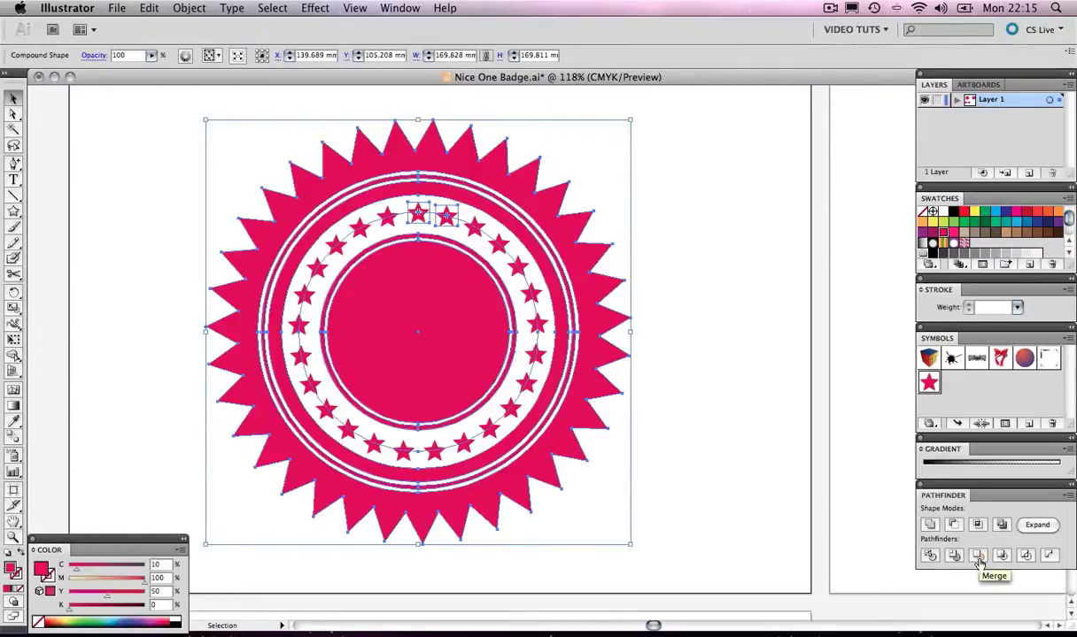
left_click(1034, 526)
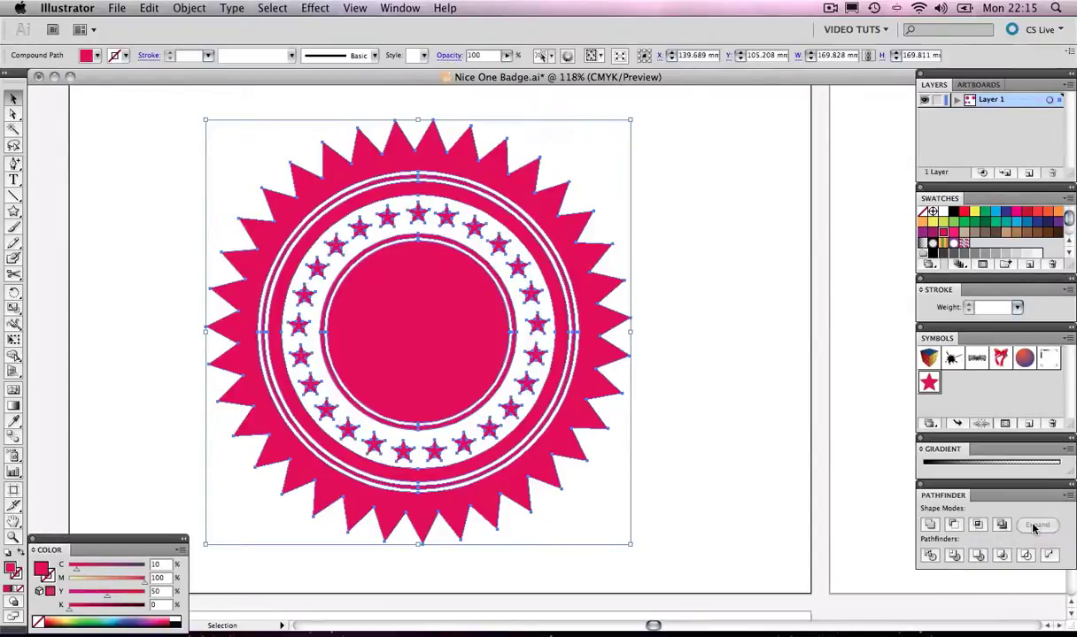
left_click(748, 244)
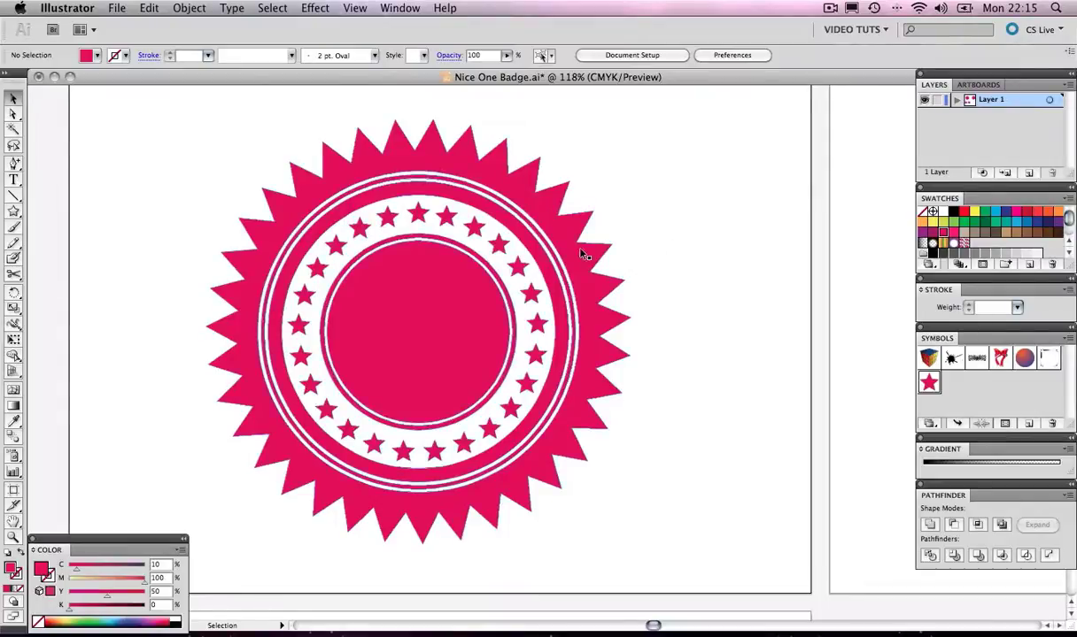
left_click_drag(670, 183, 436, 355)
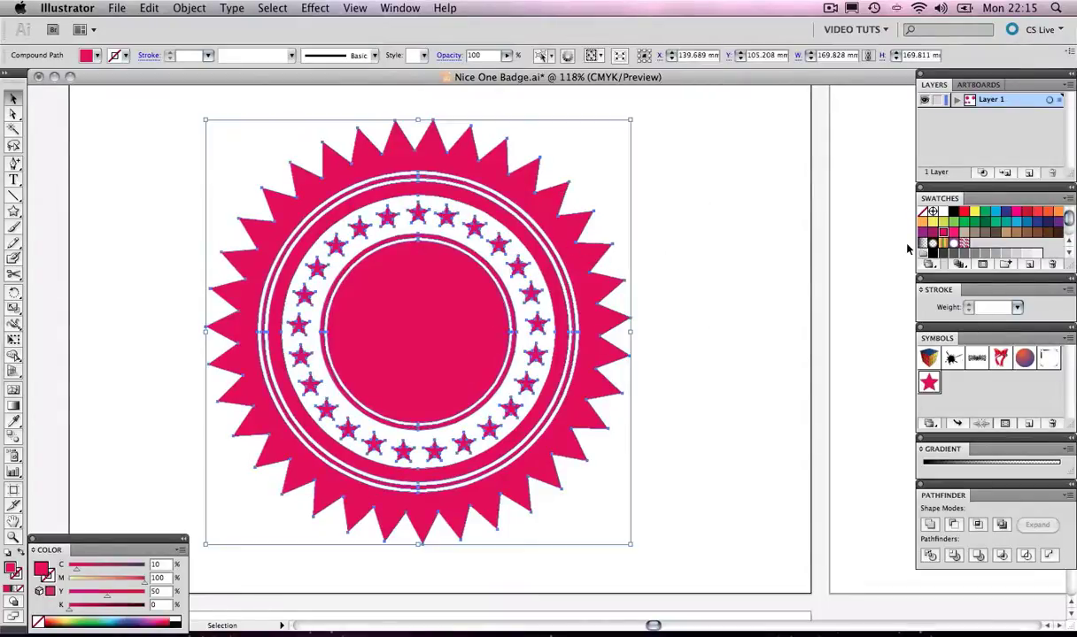
left_click(922, 246)
left_click(734, 244)
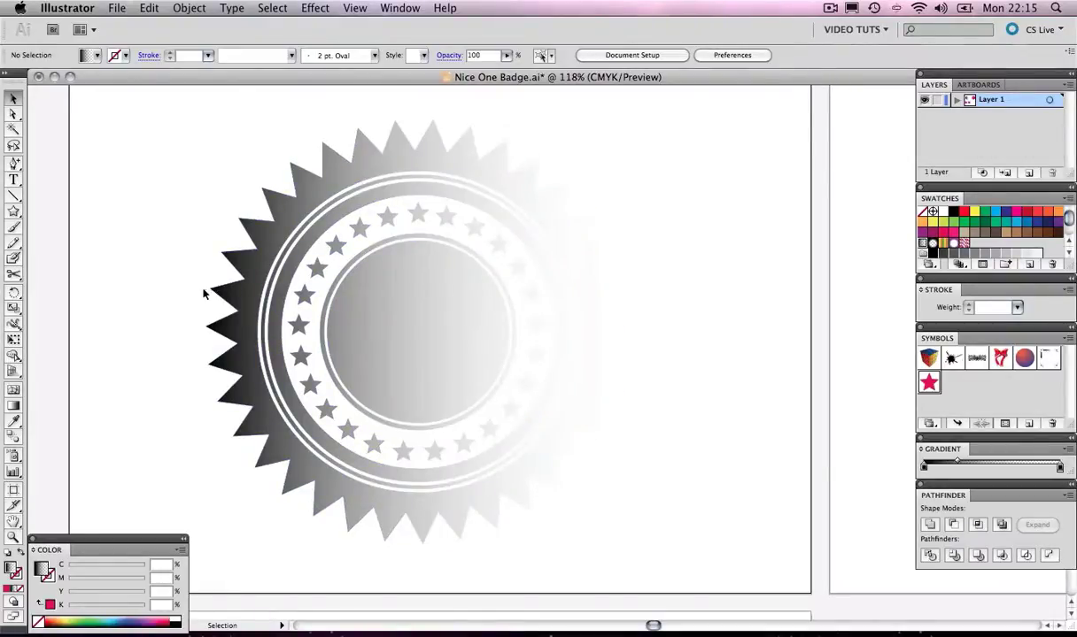
key("ctrl+z")
left_click(687, 241)
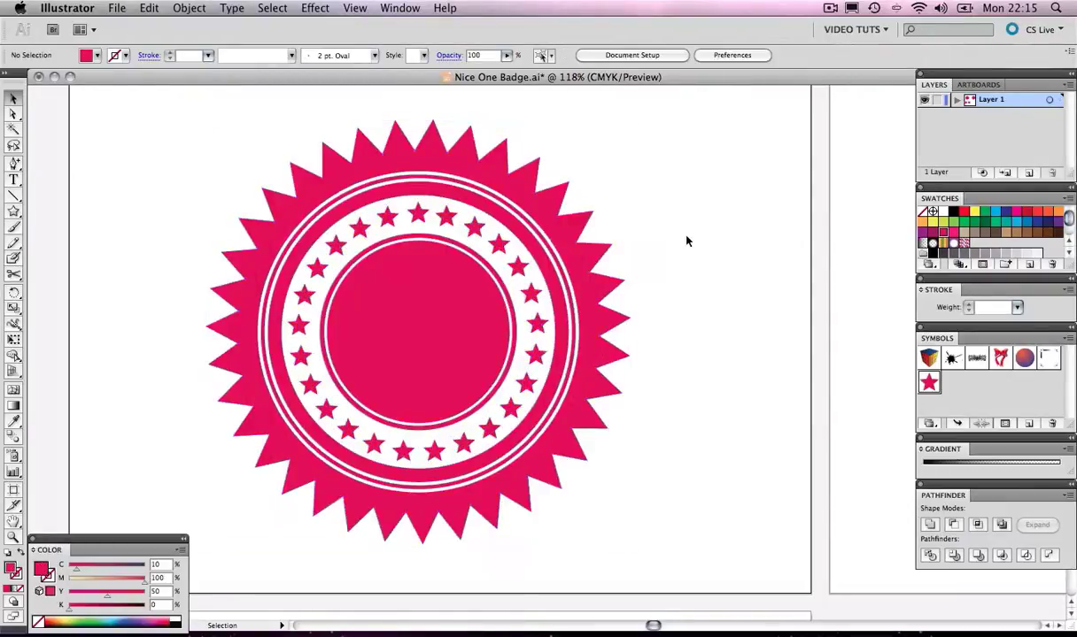
key("ctrl+0")
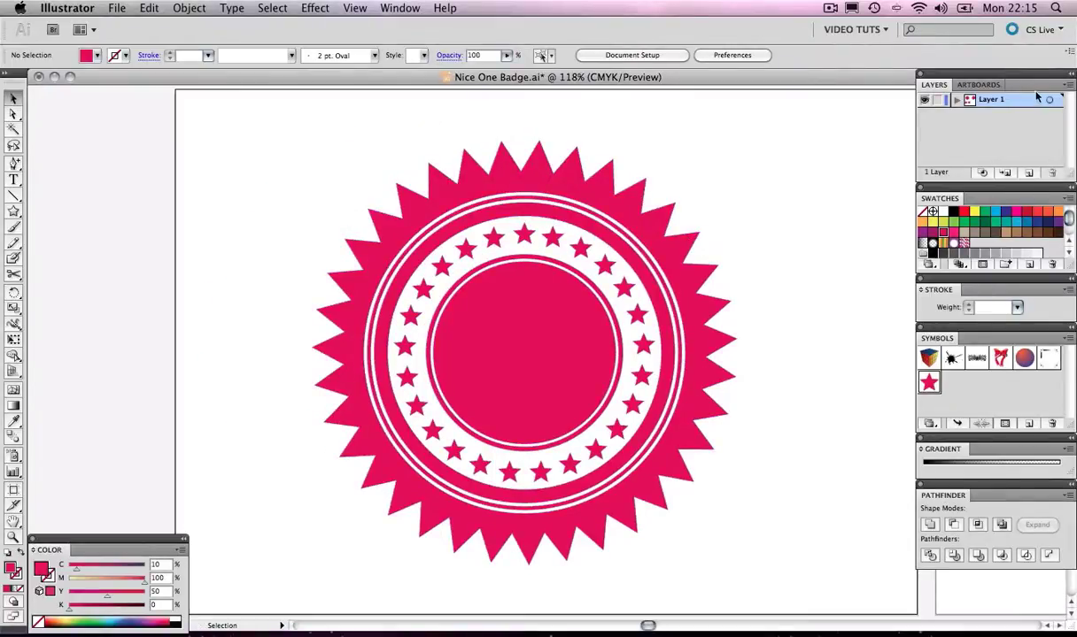
Check the finished badge on Artboard 2, then return to Artboard 1
left_click(977, 85)
double_click(913, 114)
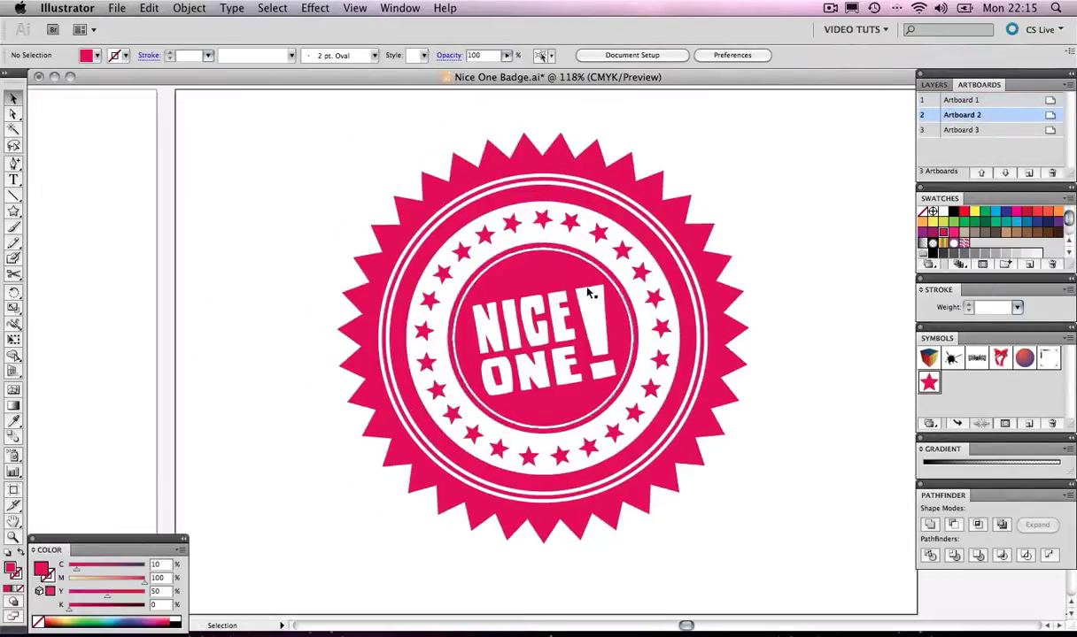
left_click(932, 86)
left_click(977, 84)
double_click(949, 100)
scroll(740, 226, "up", 10)
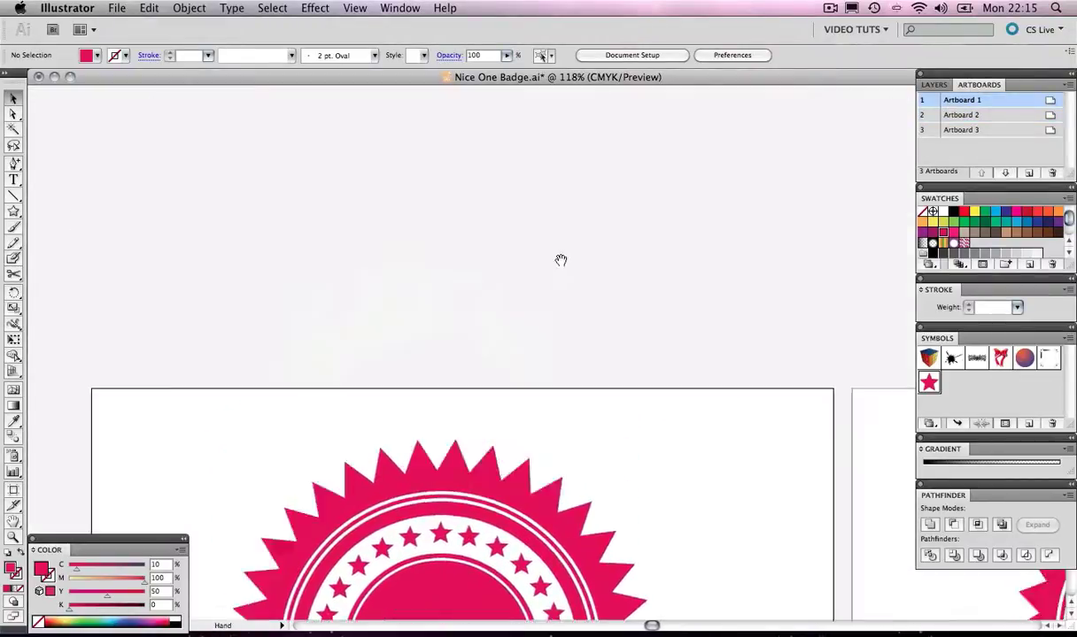
Add the word NICE in Wood Stamp above the badge, enlarged and moved up-right
key("t")
left_click(381, 215)
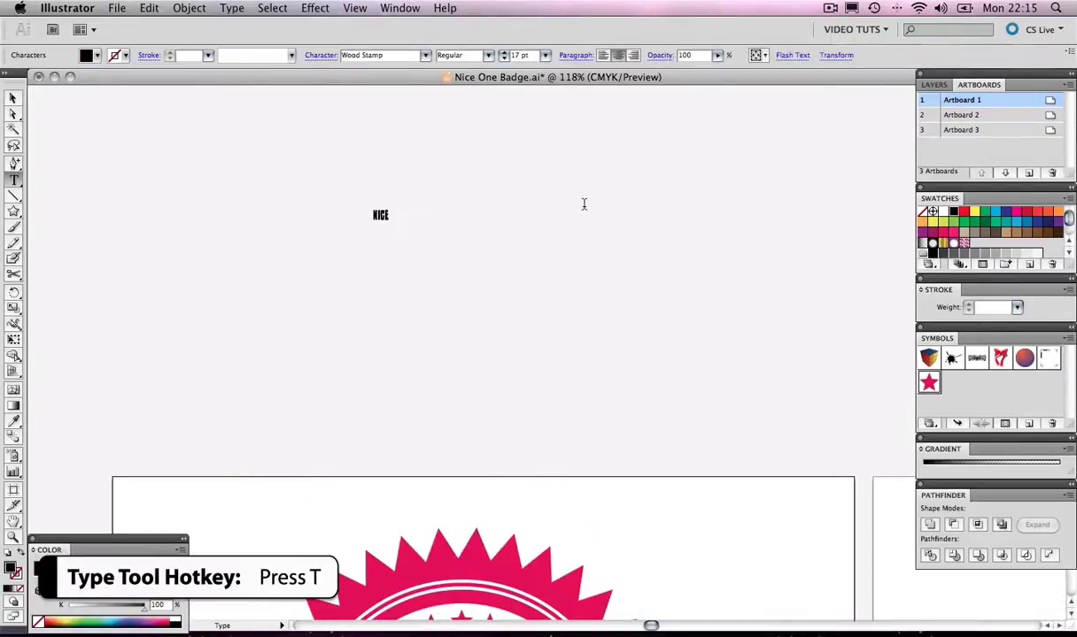
left_click(13, 98)
left_click_drag(386, 221, 493, 319)
left_click_drag(438, 257, 454, 223)
left_click(511, 234)
Add ONE stacked beneath NICE, and make NICE slightly shorter to match
left_click(13, 179)
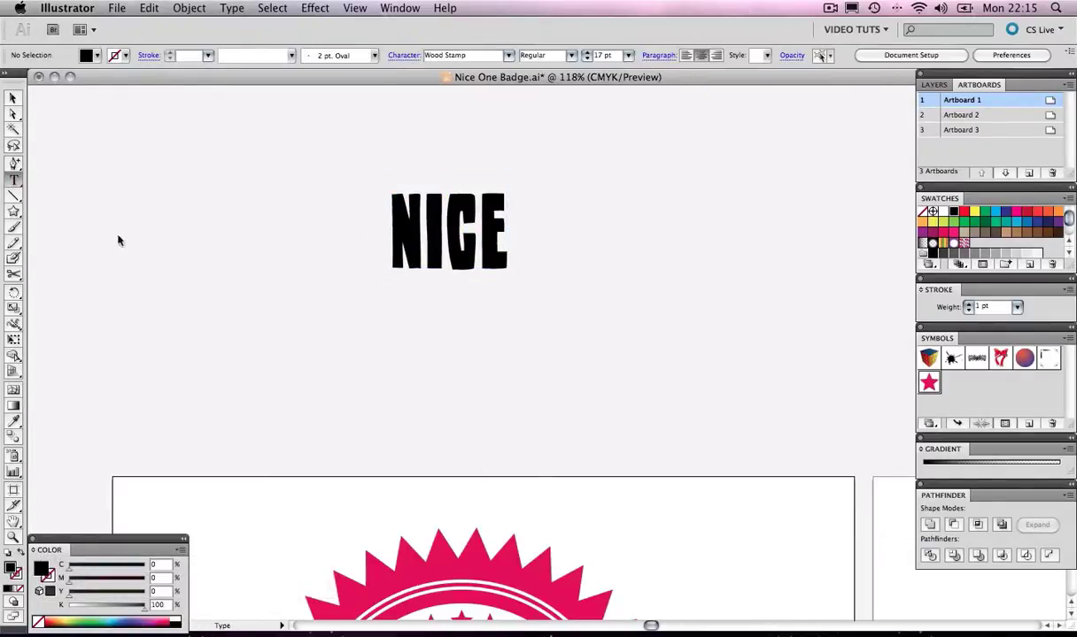
left_click(377, 321)
type("ONE")
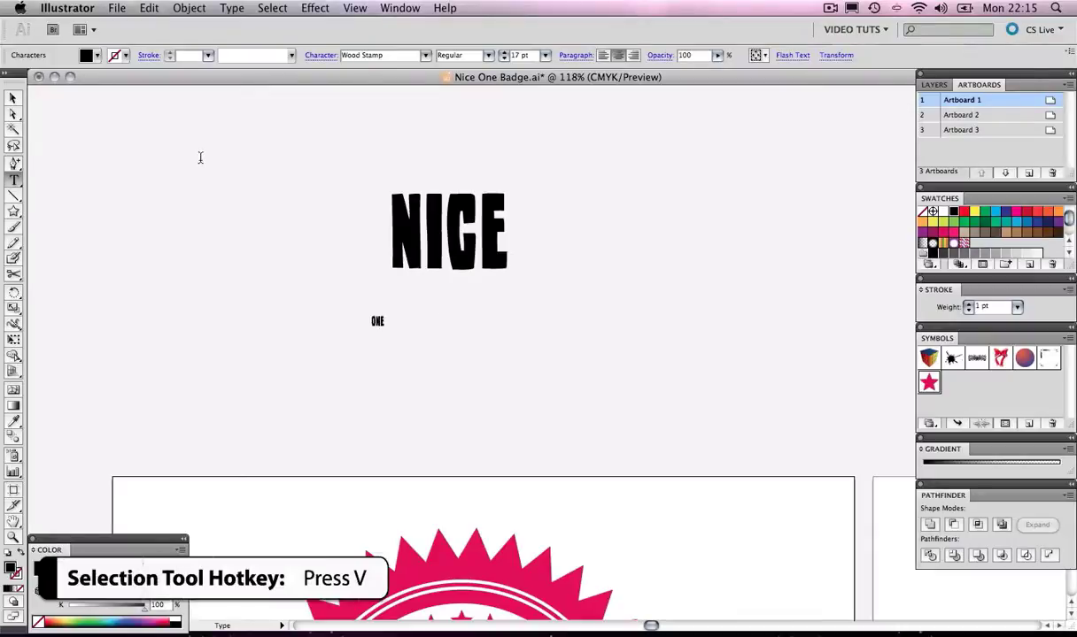
left_click(11, 98)
left_click_drag(383, 327, 628, 414)
left_click_drag(447, 354, 440, 313)
left_click_drag(449, 398, 446, 327)
left_click(599, 278)
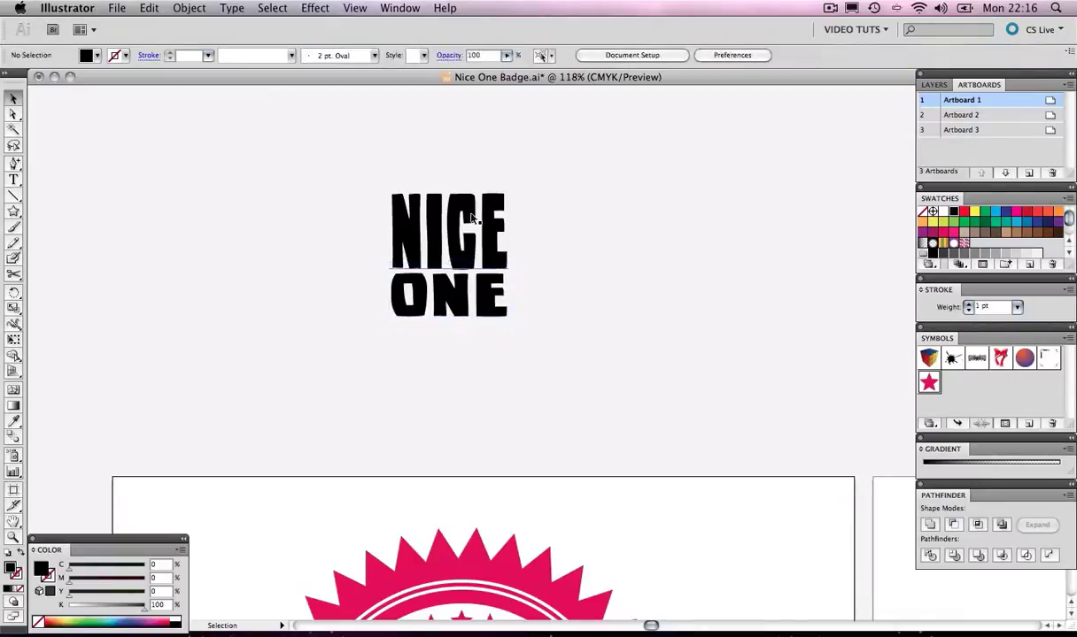
left_click(452, 192)
left_click_drag(446, 172, 447, 184)
left_click(670, 232)
Add a tall exclamation mark beside NICE ONE, stretched to span both lines
key("t")
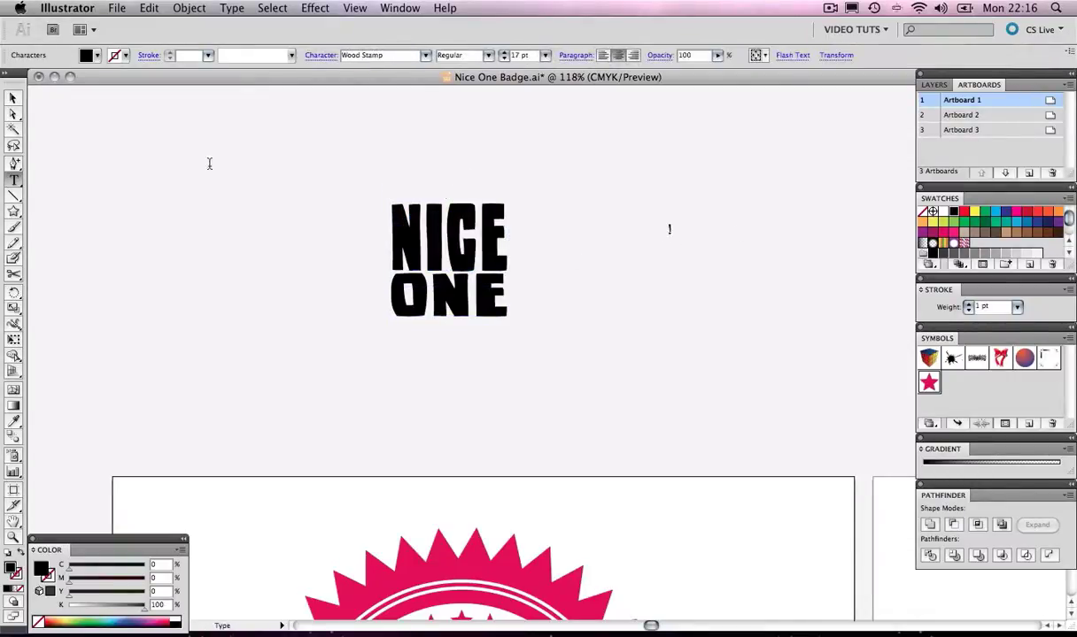
left_click(13, 98)
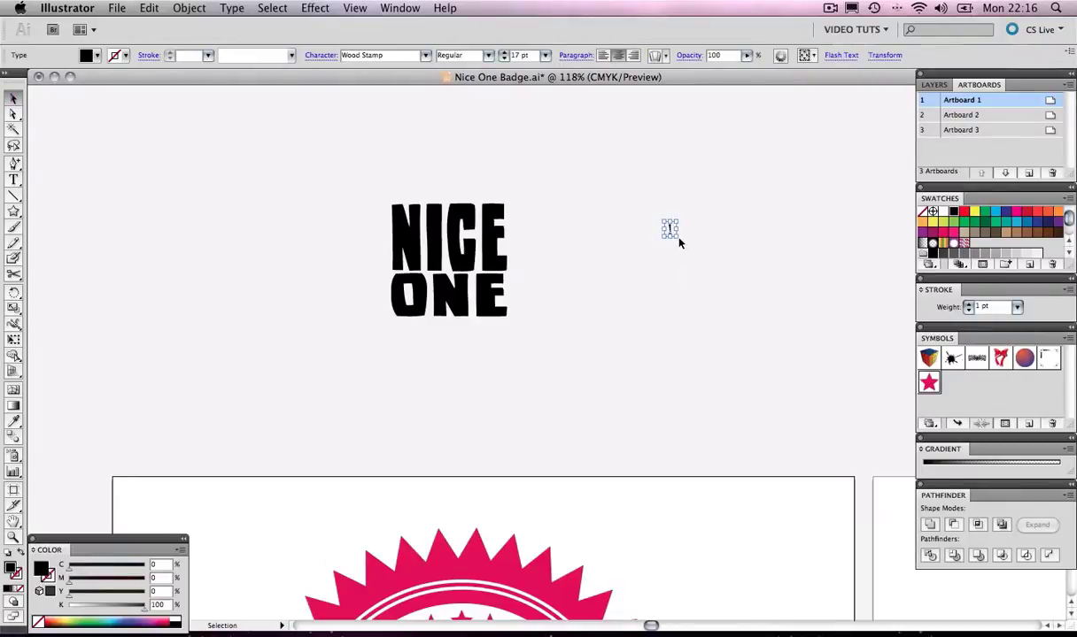
left_click_drag(677, 238, 735, 358)
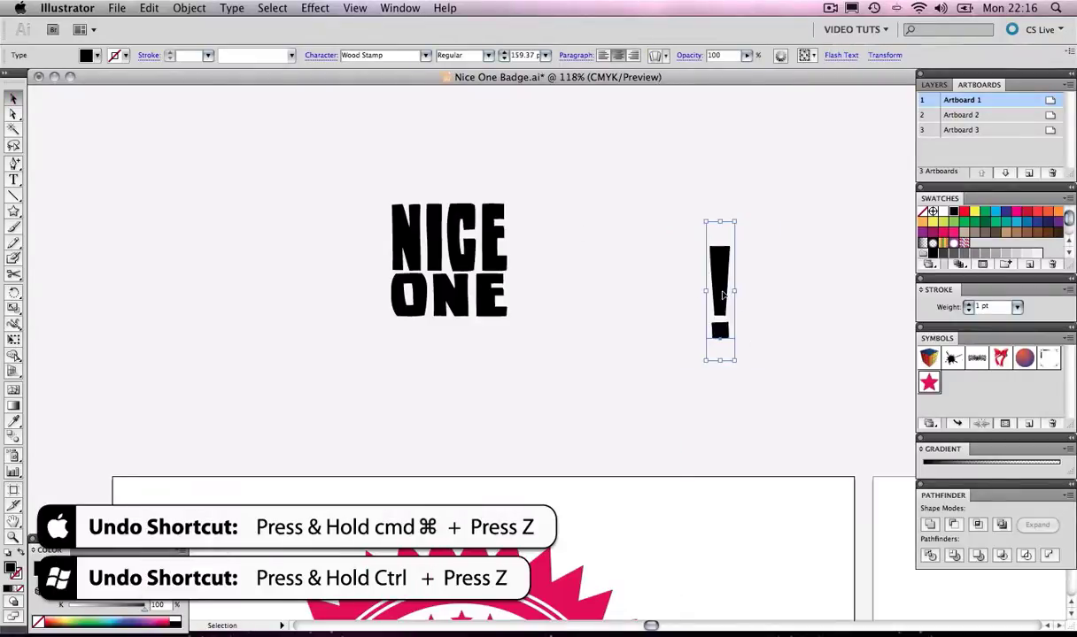
left_click_drag(722, 296, 528, 256)
left_click_drag(533, 309, 564, 344)
left_click(555, 295)
Shorten NICE slightly, then select all three text pieces and cut them
left_click(486, 293)
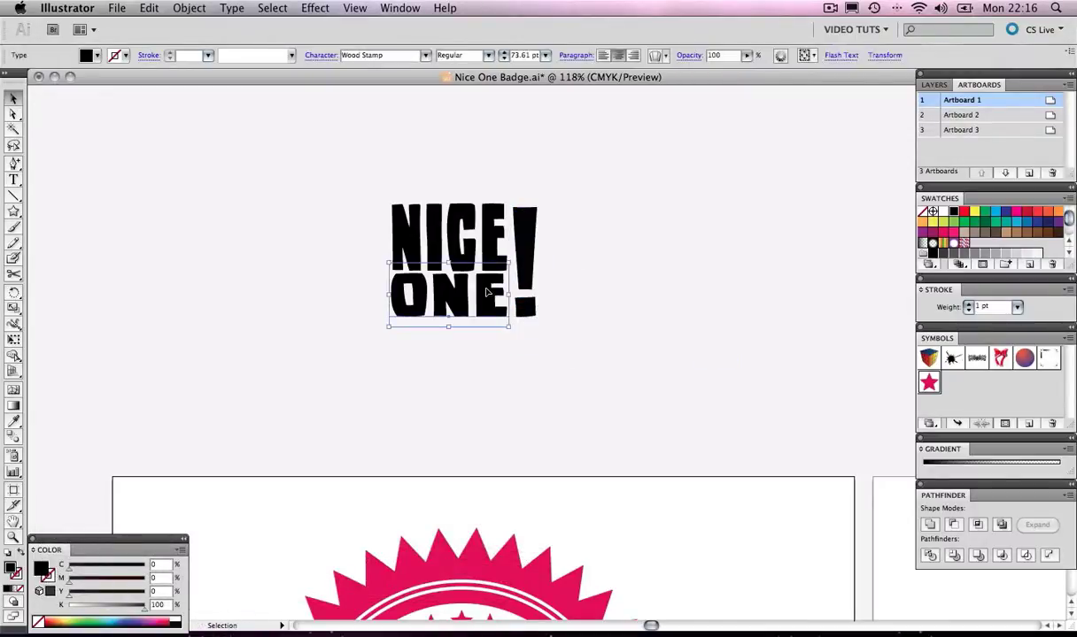
left_click(471, 244)
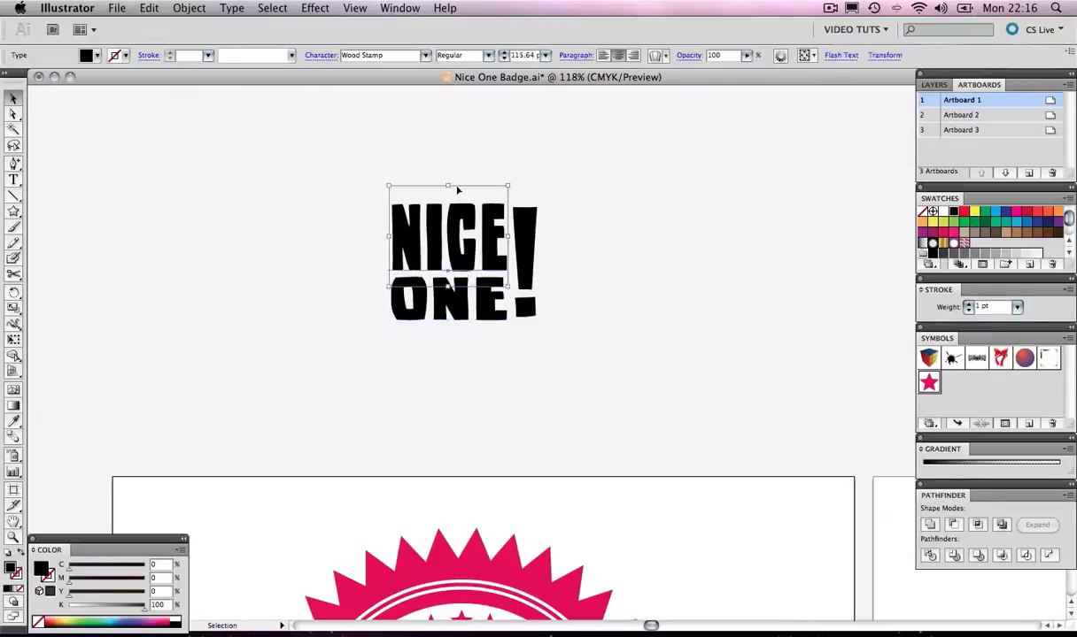
left_click_drag(449, 186, 448, 191)
left_click(525, 257)
left_click(580, 248)
left_click_drag(597, 214, 416, 303)
key("super+x")
scroll(518, 222, "down", 5)
Paste the lettering onto the badge centre, shrink it and tilt it slightly into place
left_click_drag(510, 197, 643, 144)
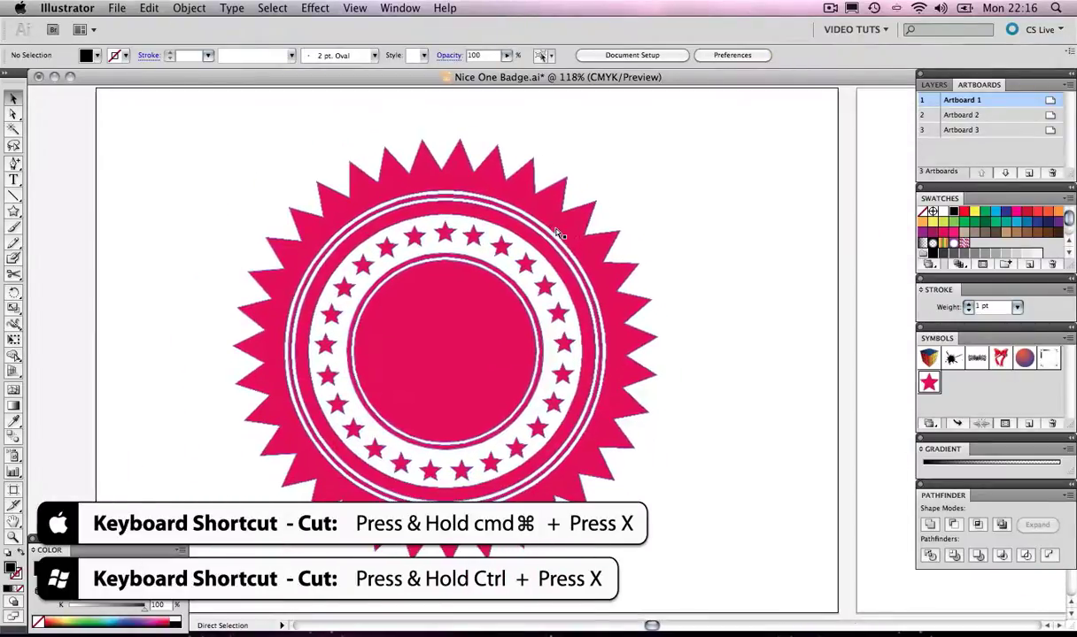
key("super+v")
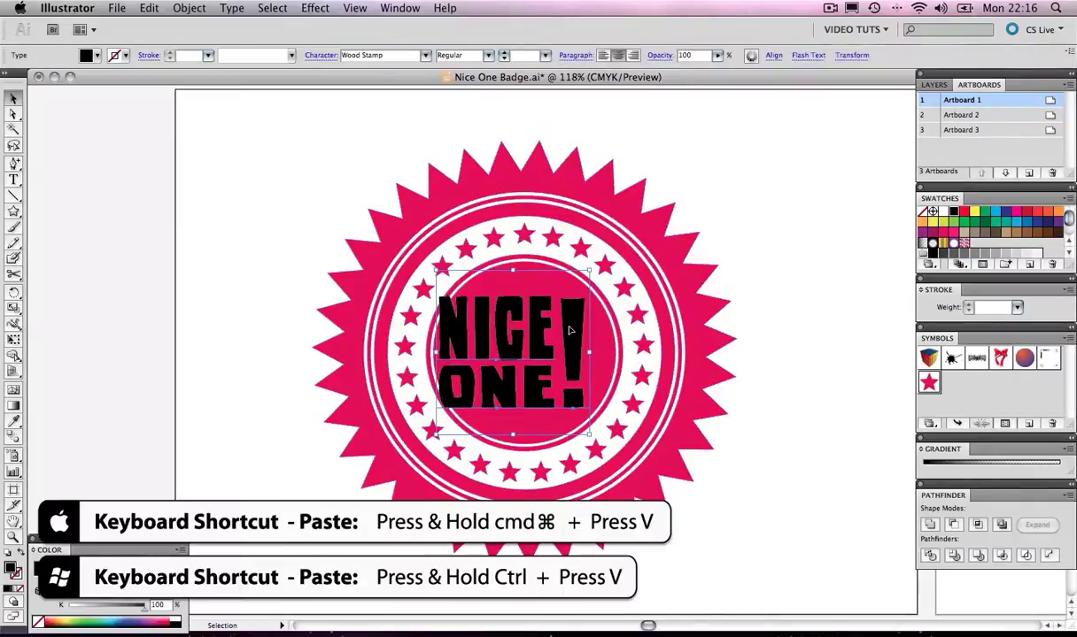
left_click_drag(593, 278, 559, 282)
left_click_drag(554, 324, 575, 265)
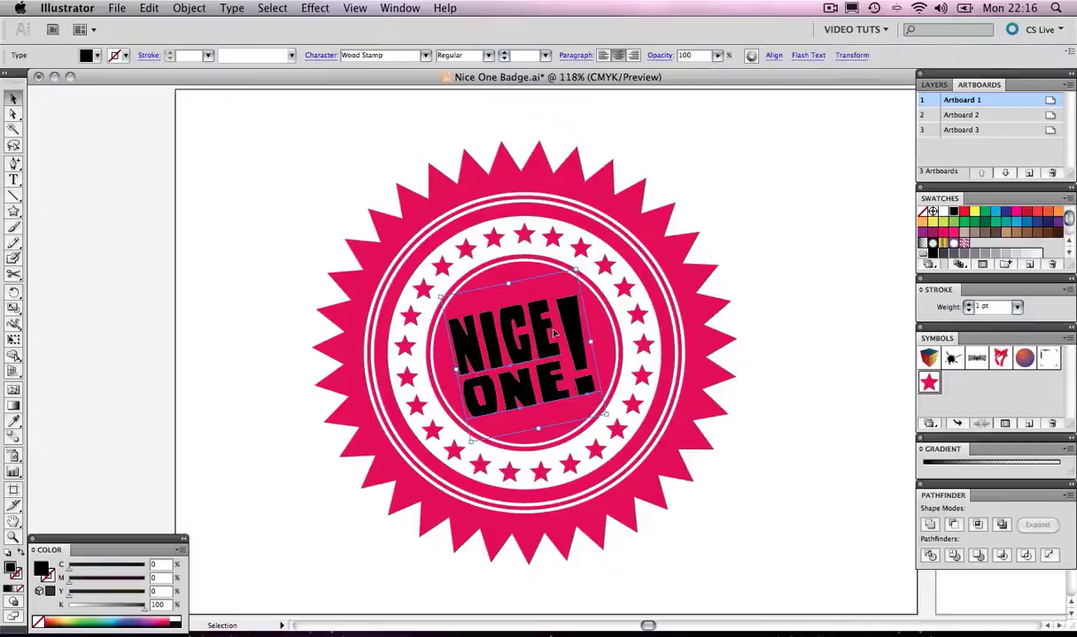
Convert the lettering to outlines and nudge the exclamation mark right, off the E
left_click(232, 9)
left_click(269, 166)
left_click(221, 170)
left_click(478, 320)
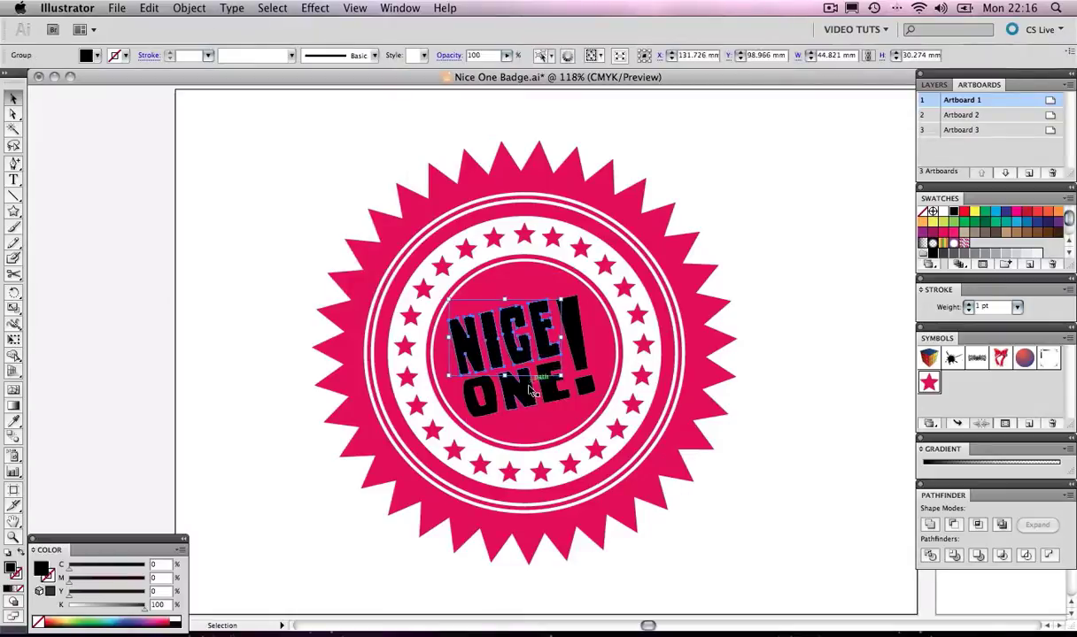
key("ctrl+z")
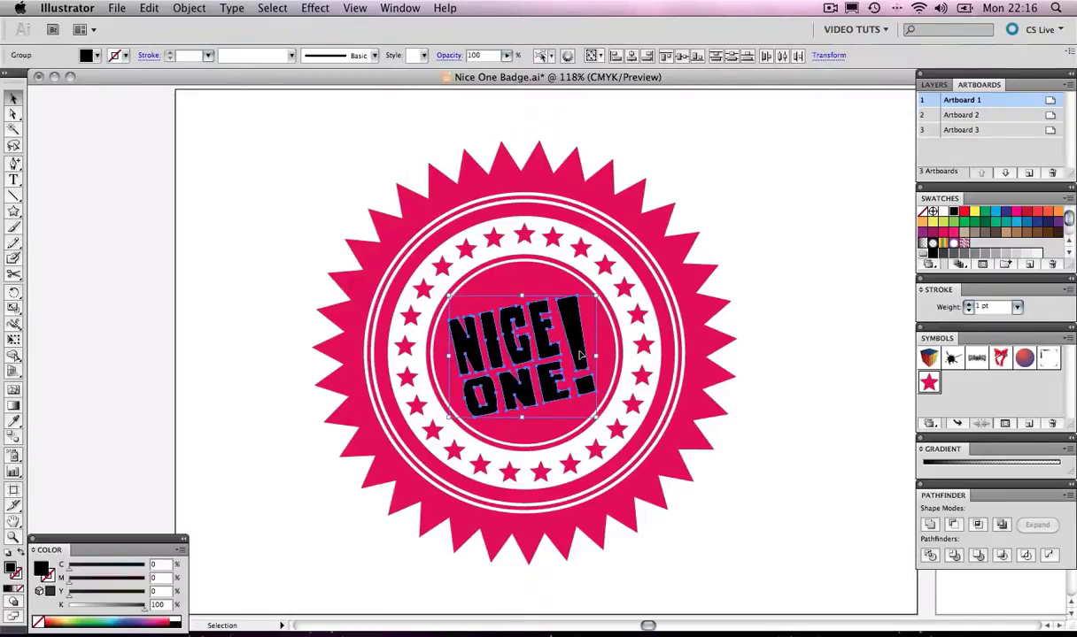
Fill the outlined lettering white and reselect the NICE ONE group
left_click(178, 619)
left_click(192, 122)
left_click(488, 288)
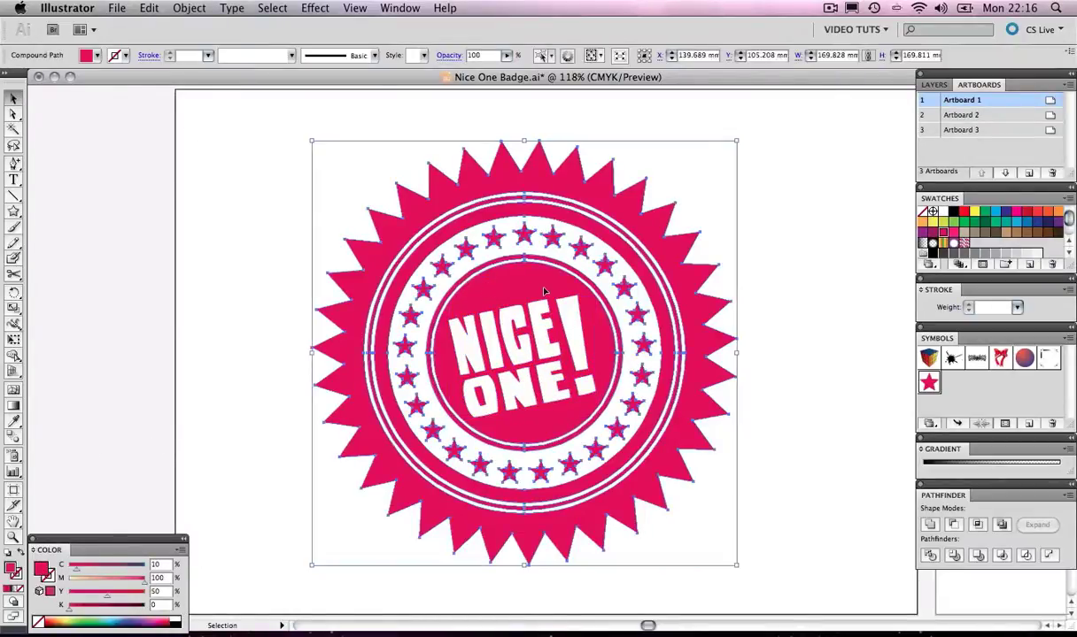
left_click(529, 318)
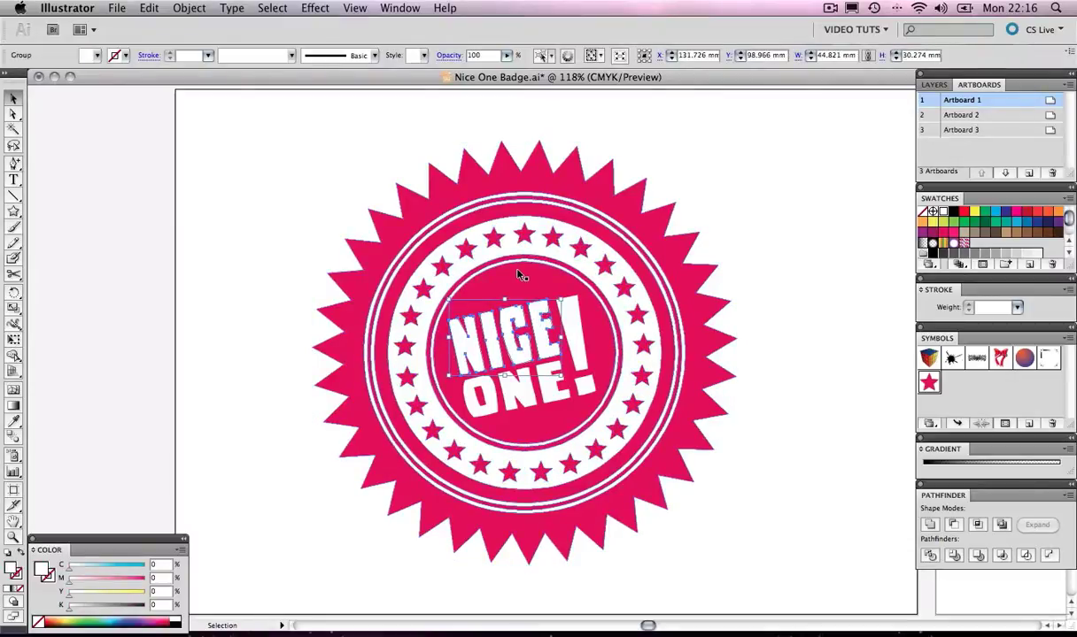
left_click(518, 274)
left_click(518, 313)
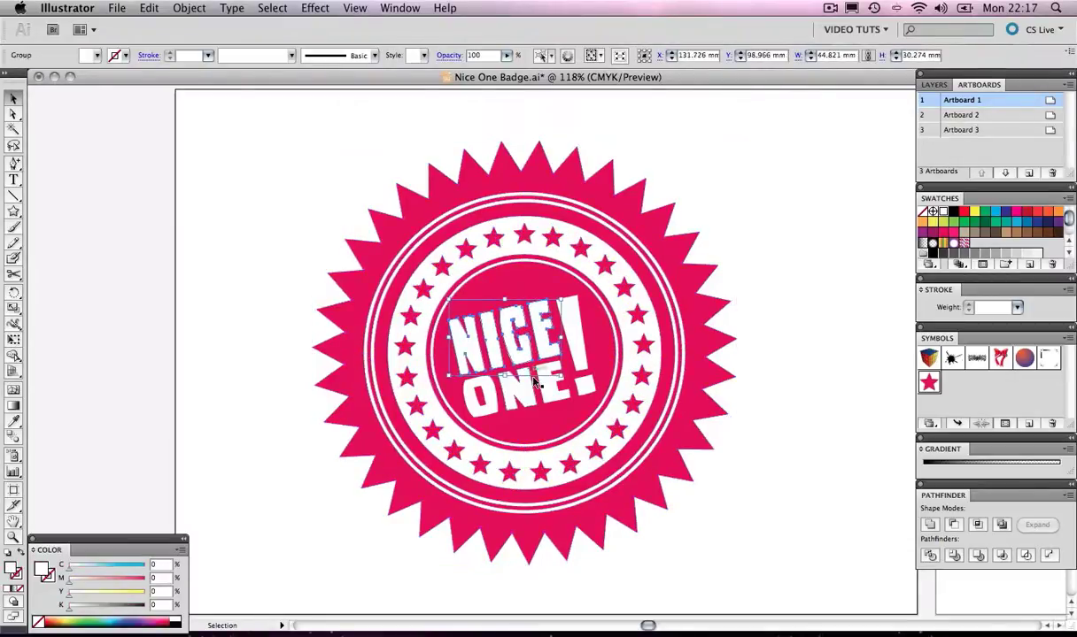
left_click(571, 351, "shift")
Unite the outlined NICE ONE! letters into a single shape
left_click(571, 350, "shift")
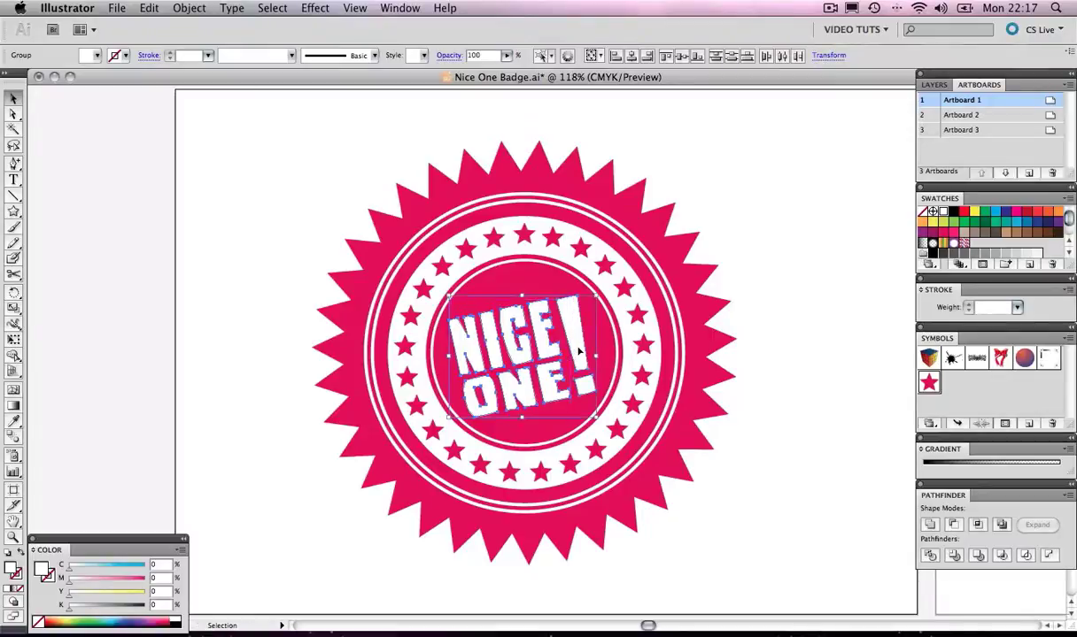
left_click(930, 525)
left_click(813, 367)
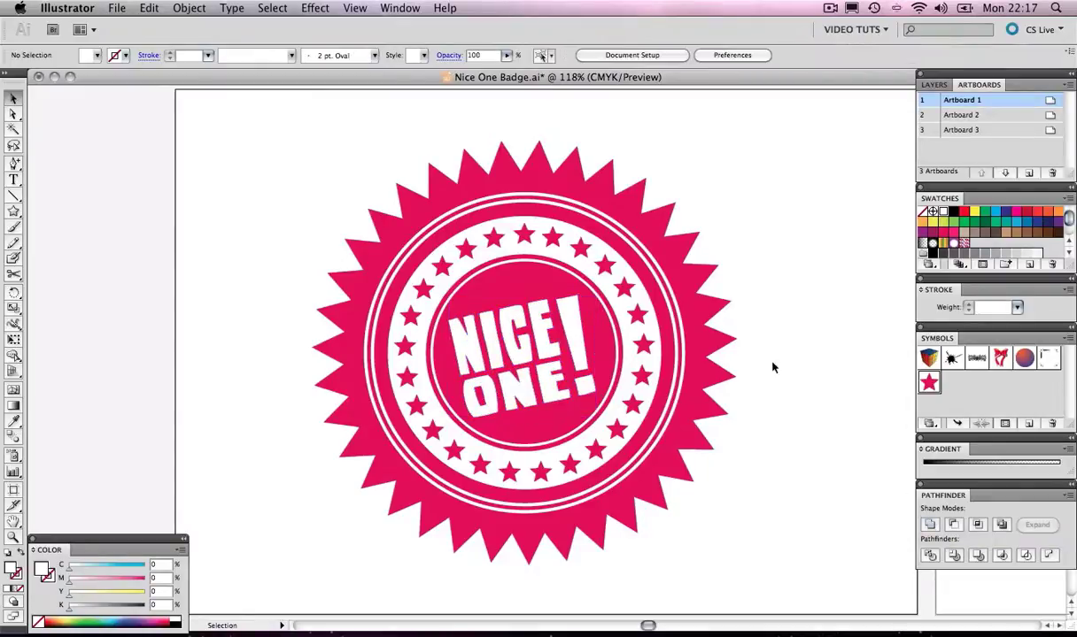
left_click(578, 326)
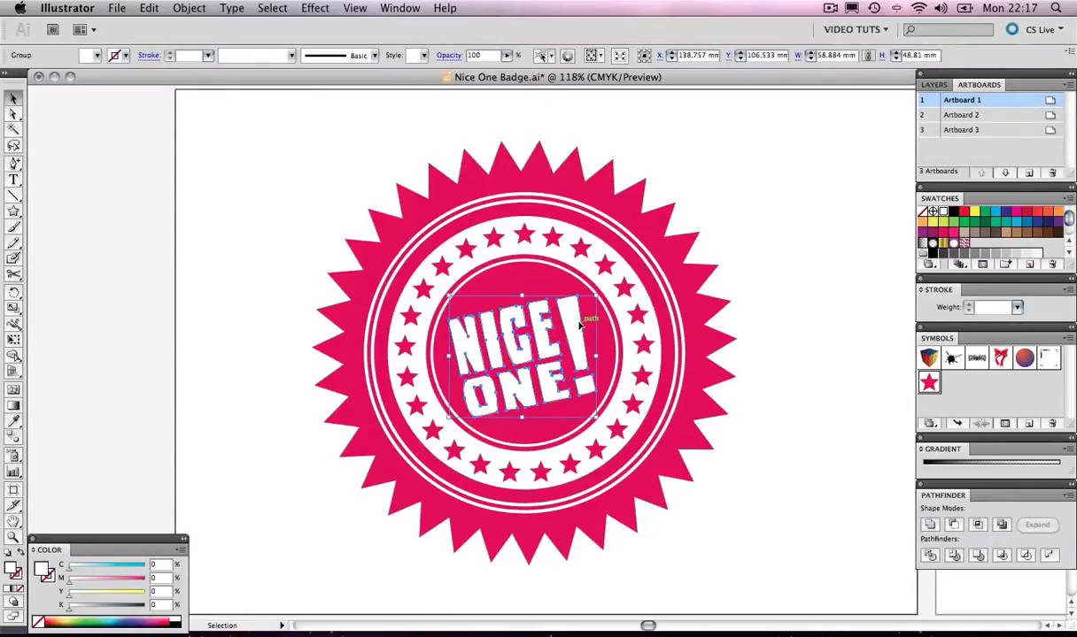
Try Exclude on the badge and lettering together, then undo it
left_click(602, 188)
left_click(773, 186)
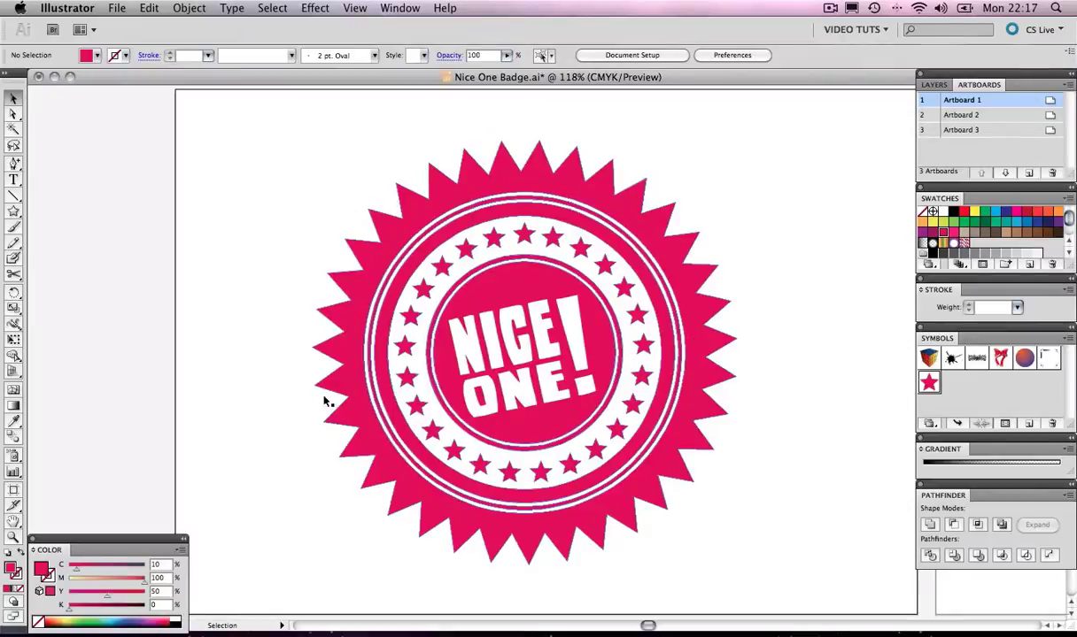
left_click_drag(762, 165, 620, 327)
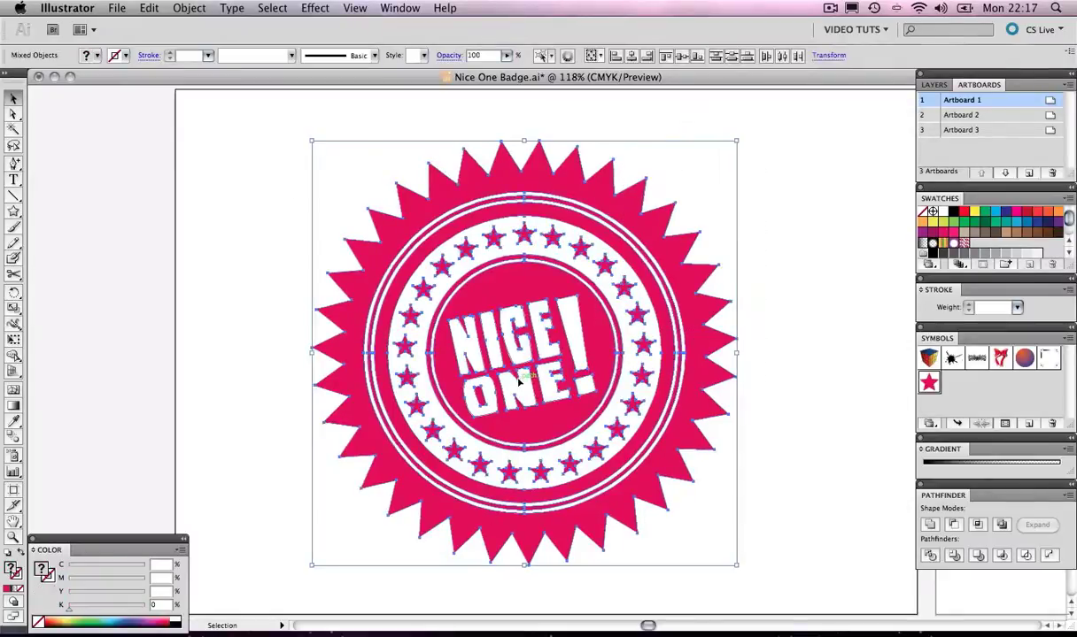
left_click(1001, 526)
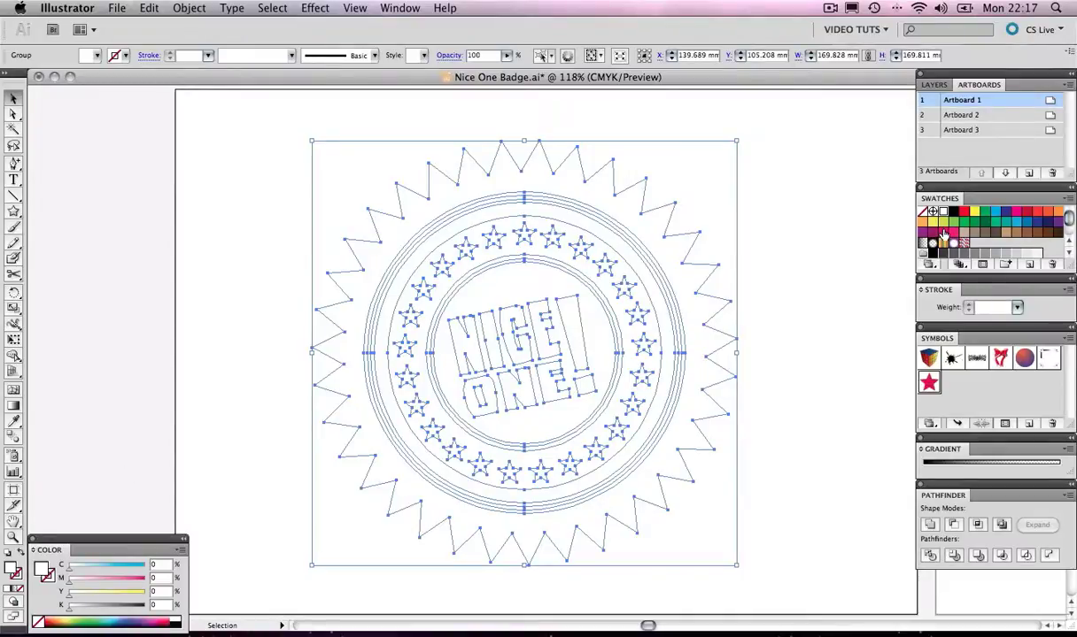
key("super+z")
left_click(791, 205)
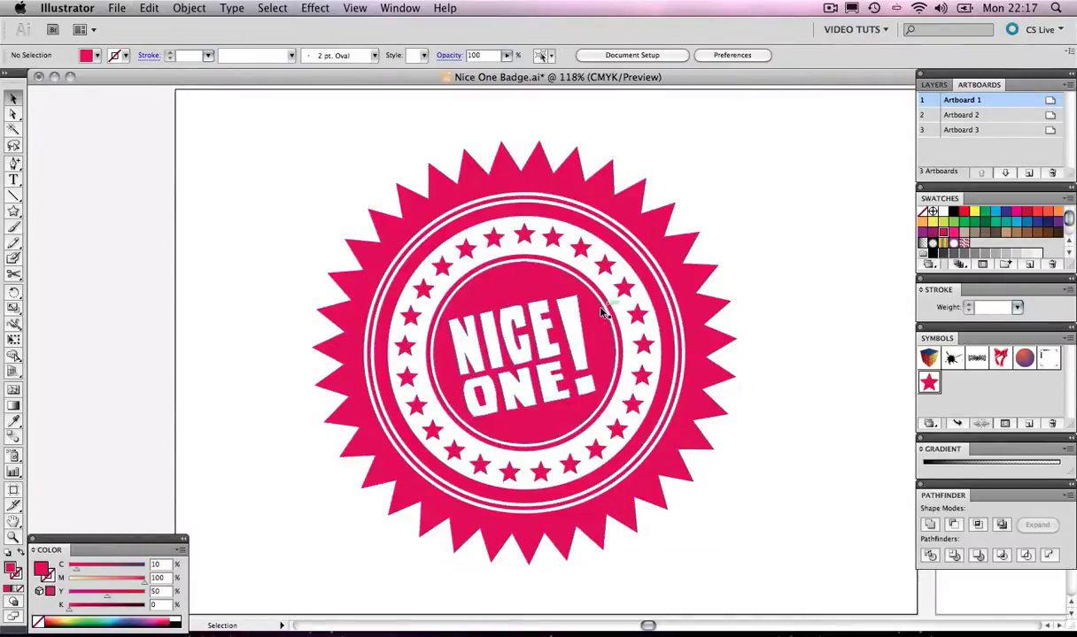
left_click(601, 307)
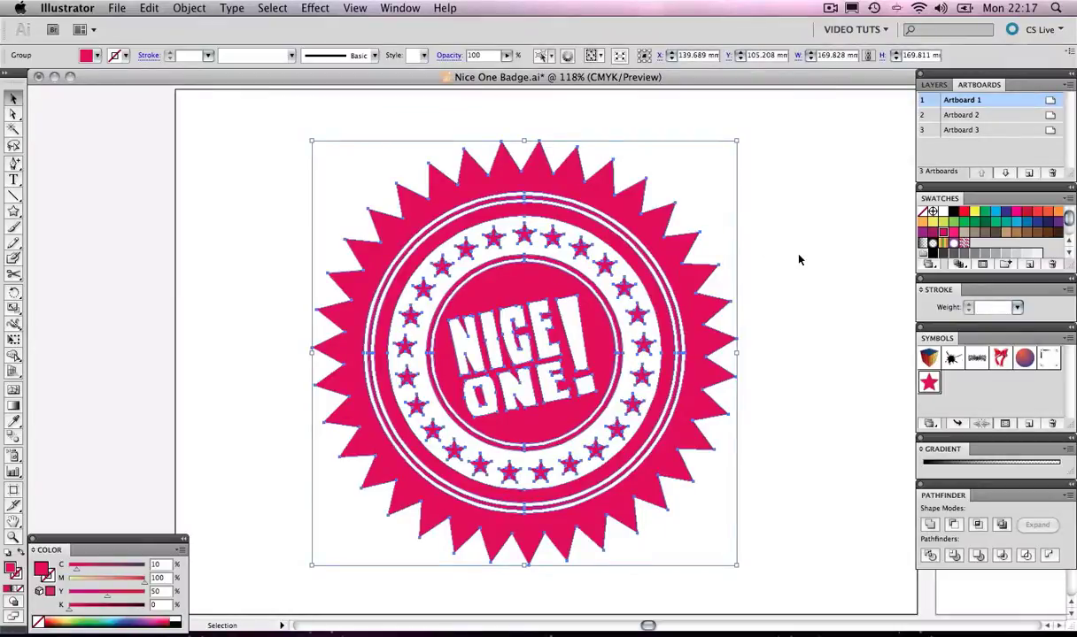
left_click(922, 241)
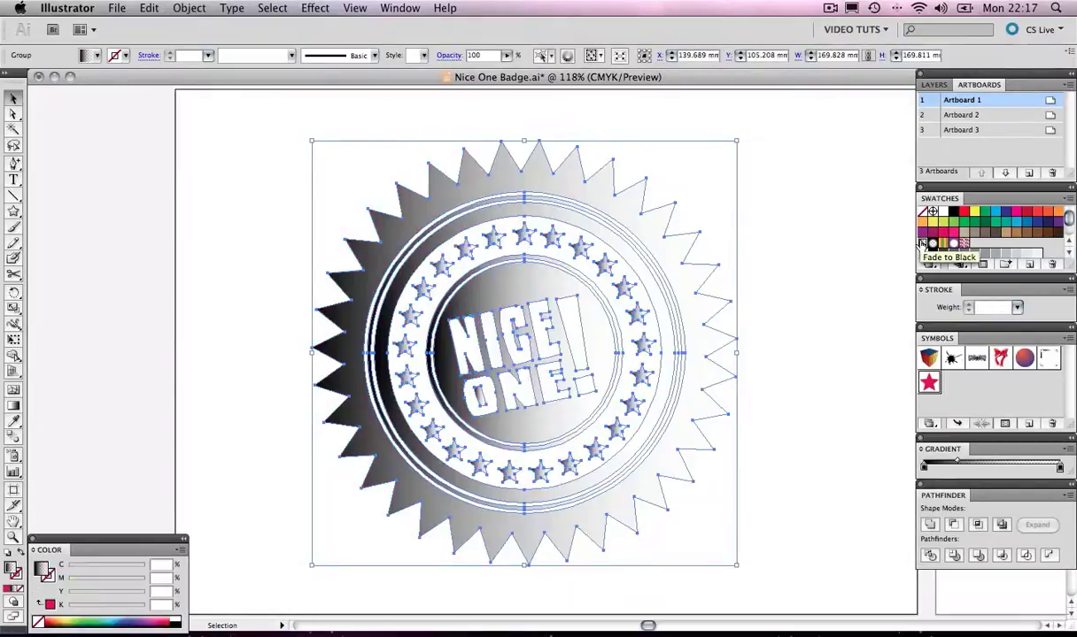
left_click(830, 247)
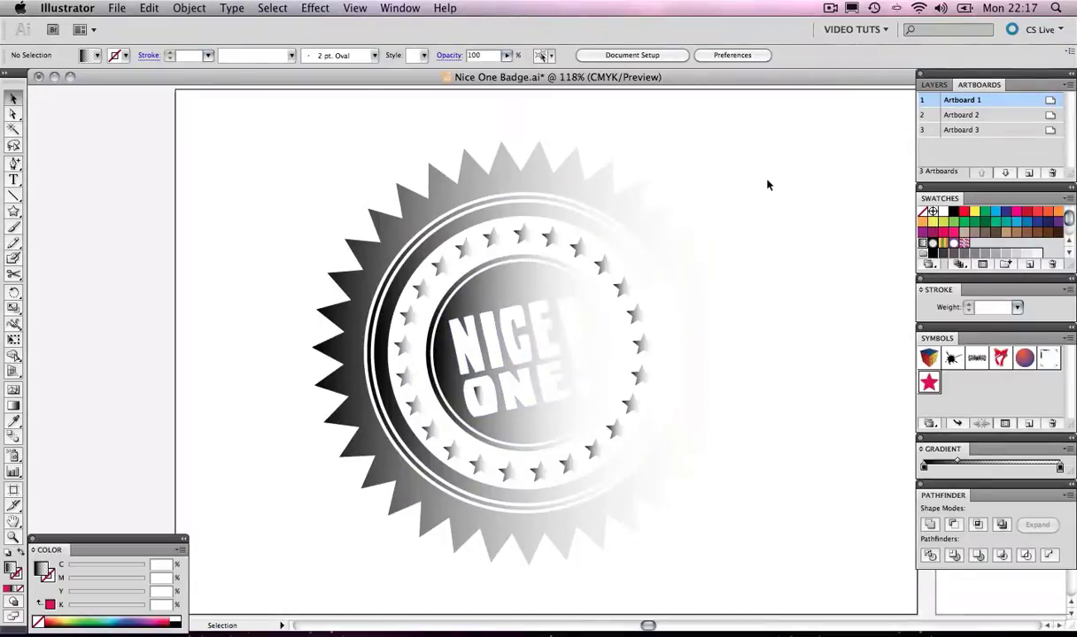
key("super+z")
left_click_drag(801, 148, 270, 505)
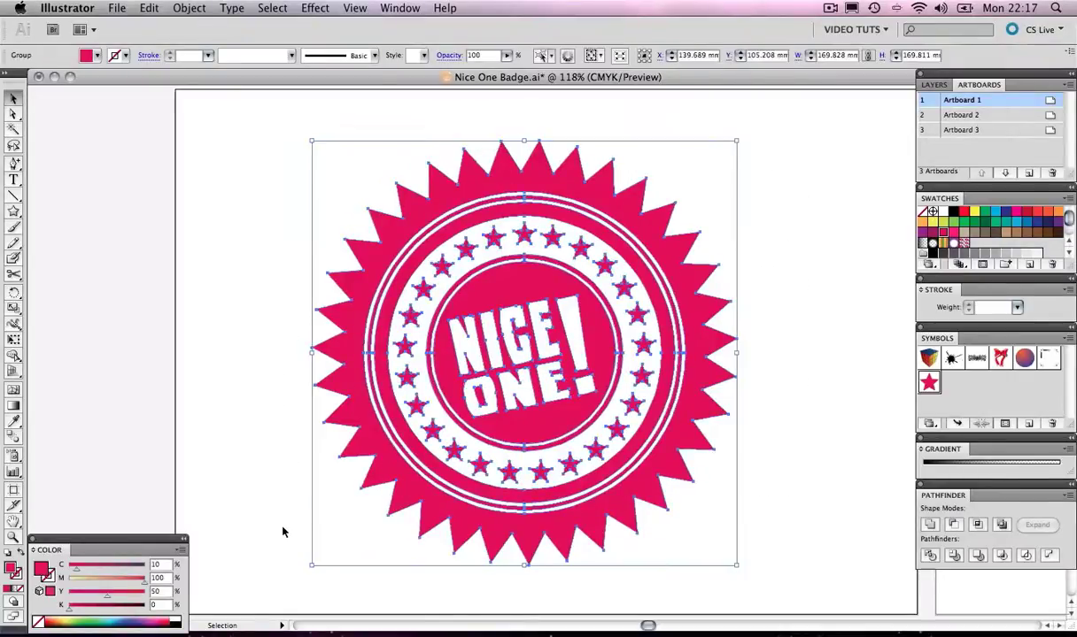
Apply Make Compound Shape to the badge and expand it into one compound path
left_click(1069, 496)
left_click(961, 558)
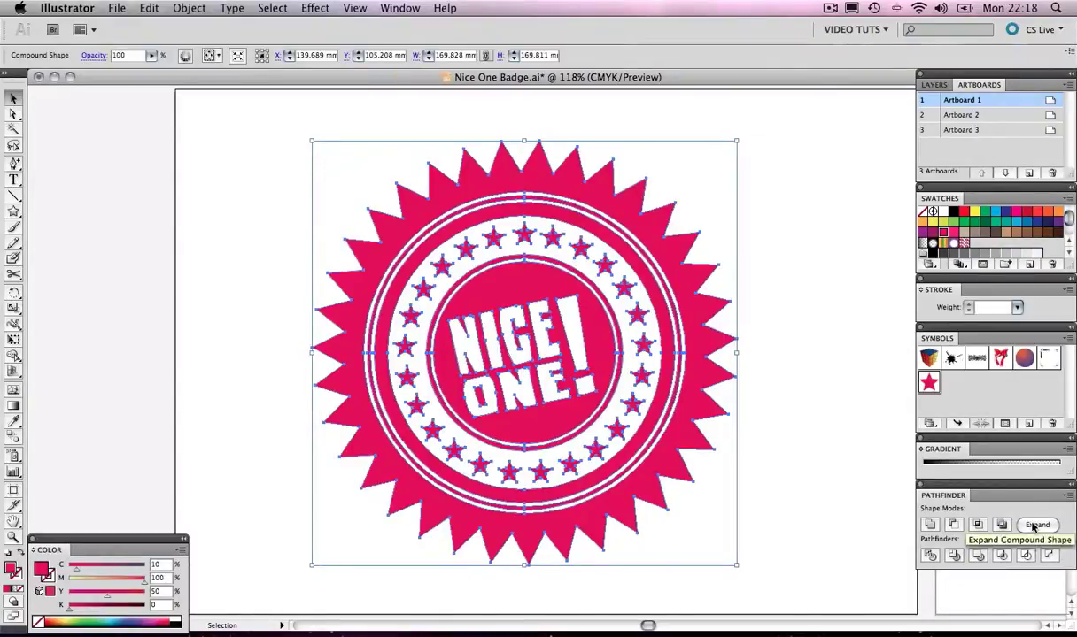
left_click(1034, 526)
left_click(816, 374)
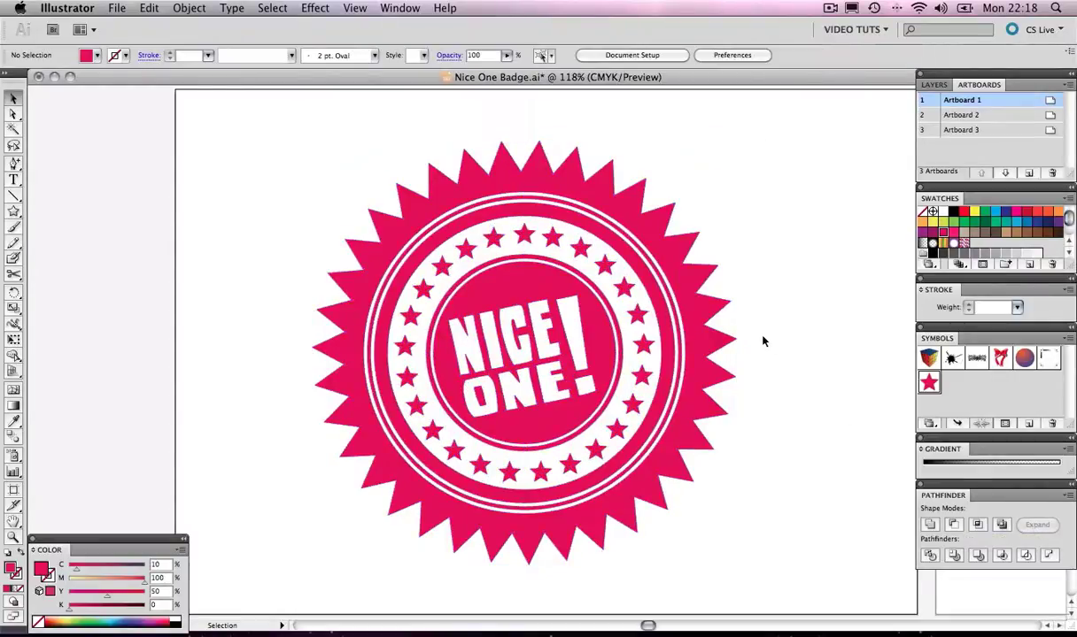
left_click(715, 339)
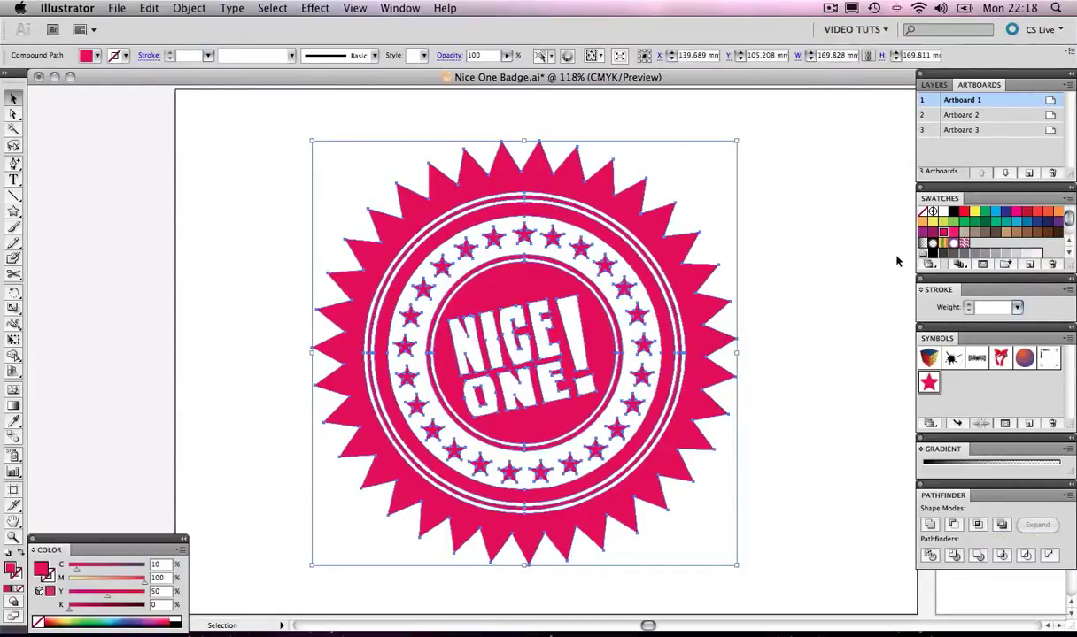
Try a black gradient on the merged badge, then revert it to solid pink
key("period")
left_click(815, 258)
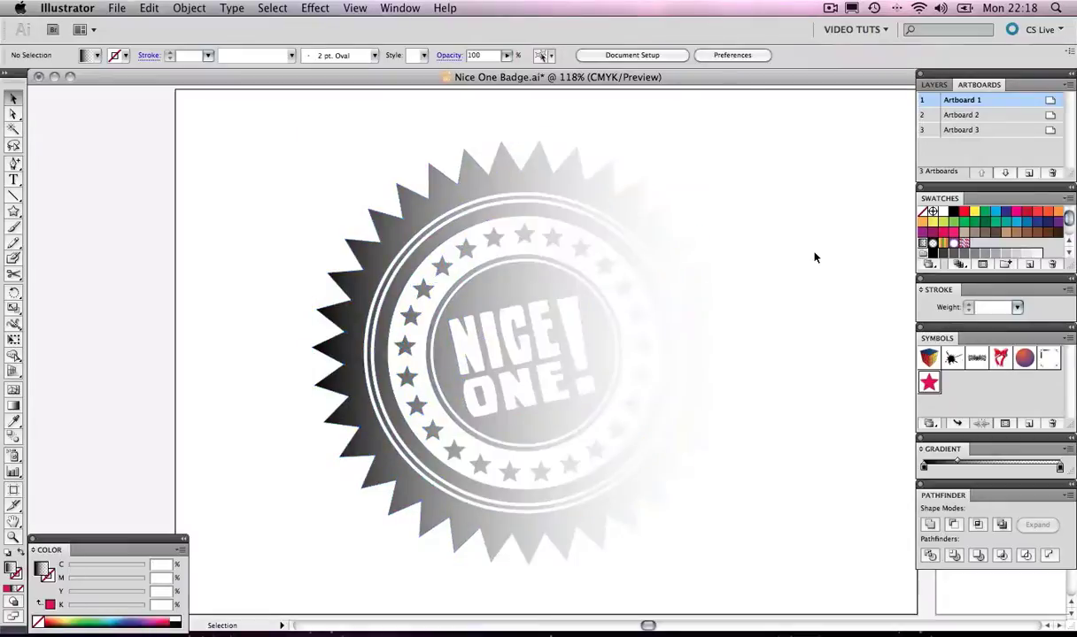
left_click(629, 222)
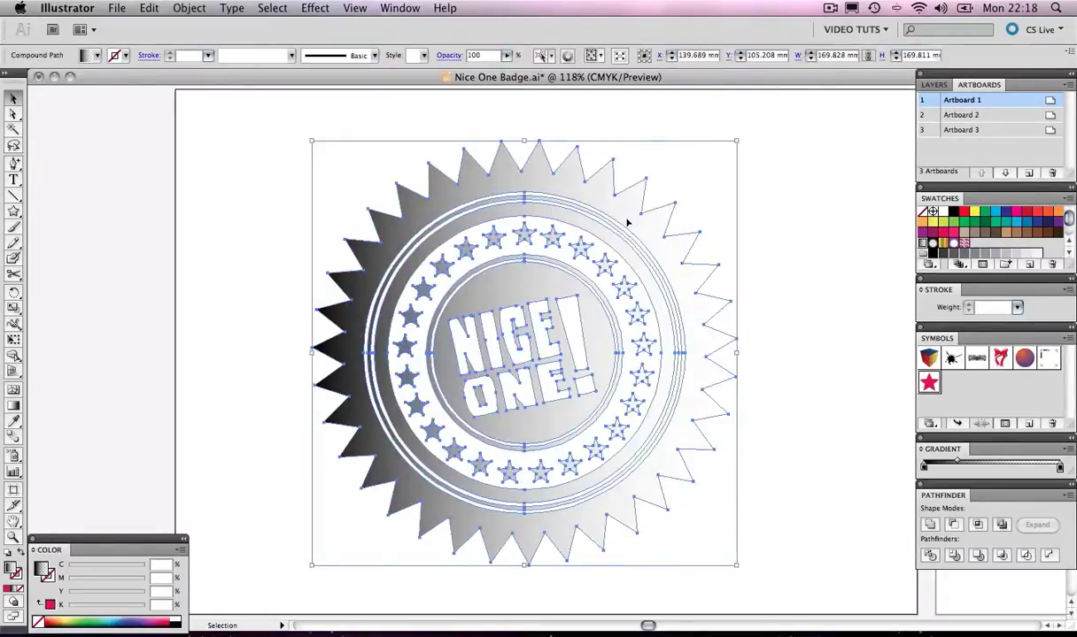
left_click(805, 199)
key("a")
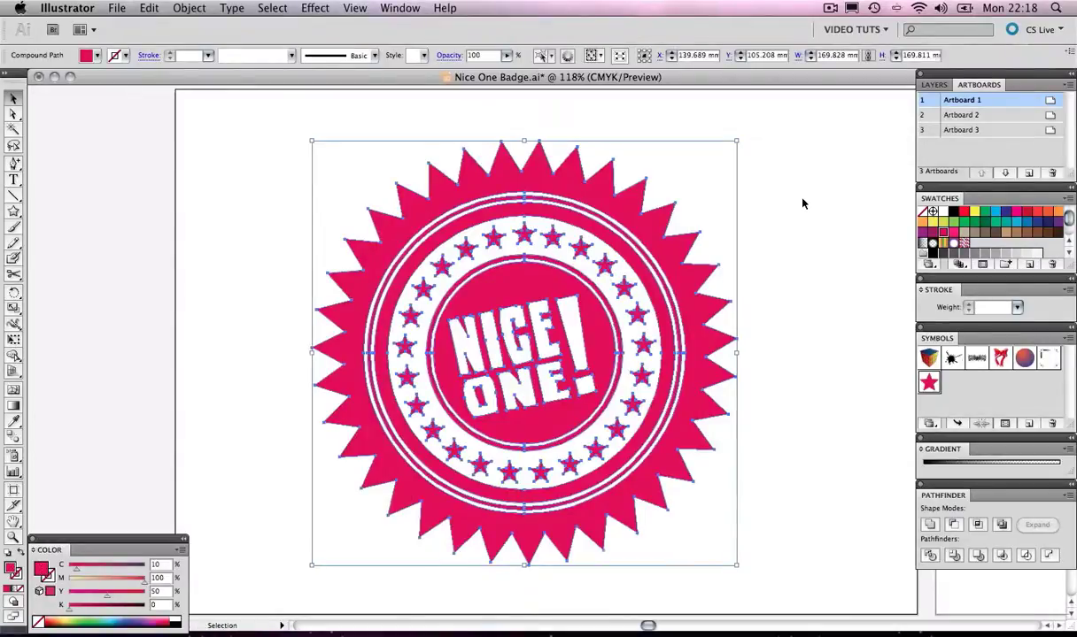
left_click(801, 292)
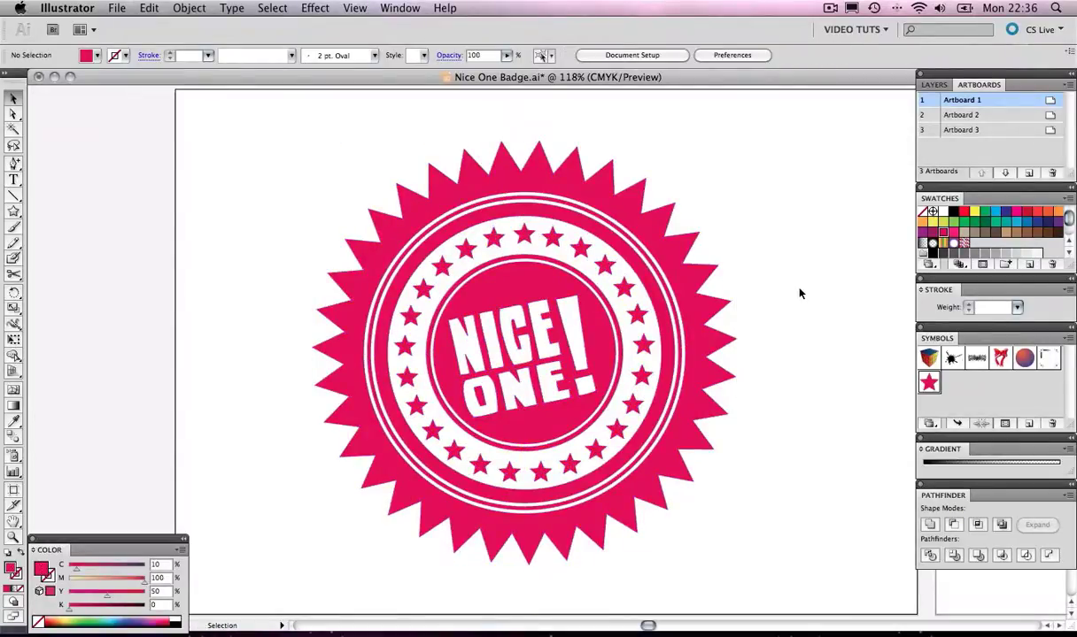
Swap the badge's fill and stroke and try a 5 pt outline, then undo back to pink
left_click(659, 259)
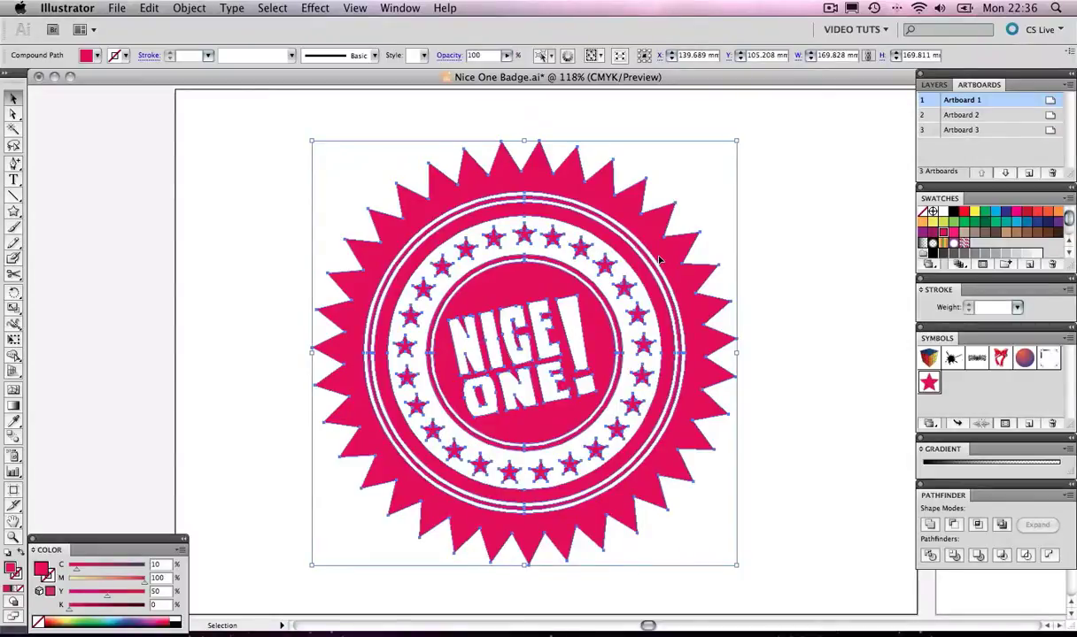
left_click(761, 258)
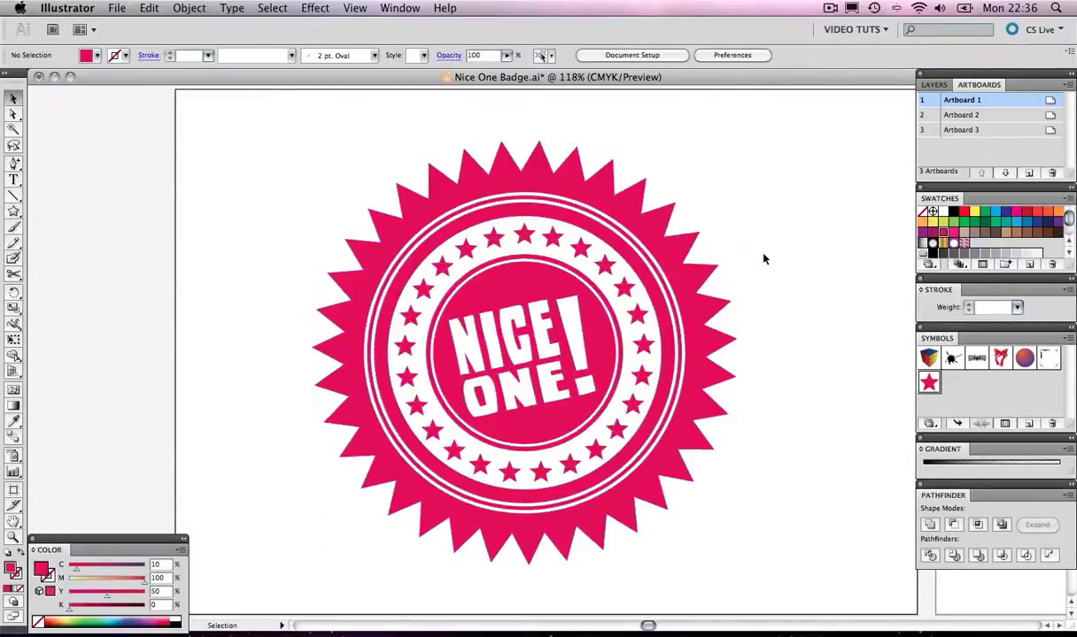
left_click(660, 242)
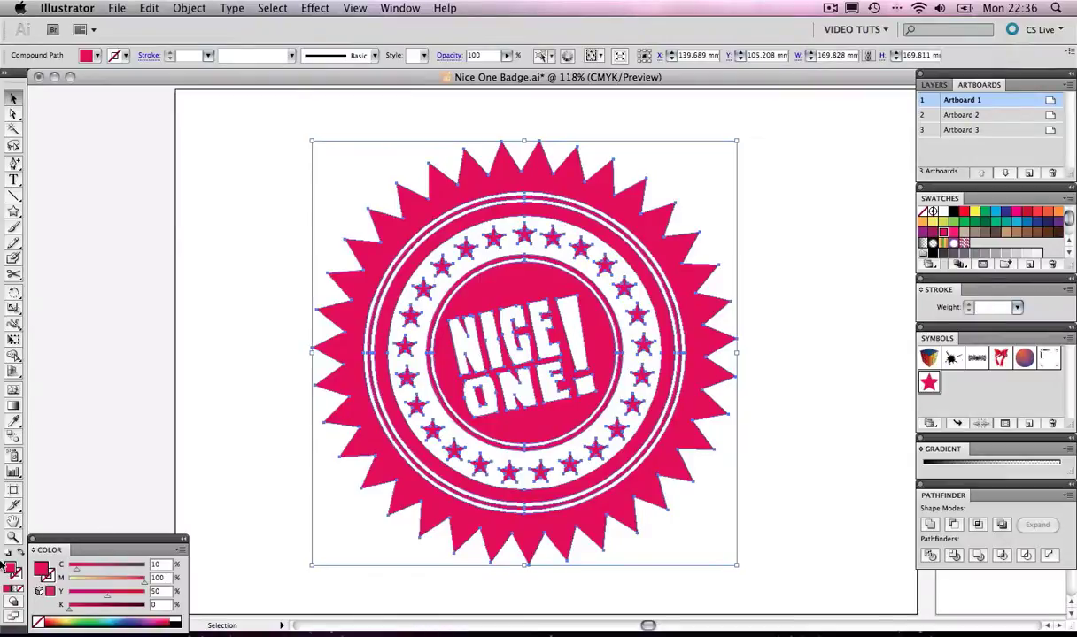
left_click(20, 551)
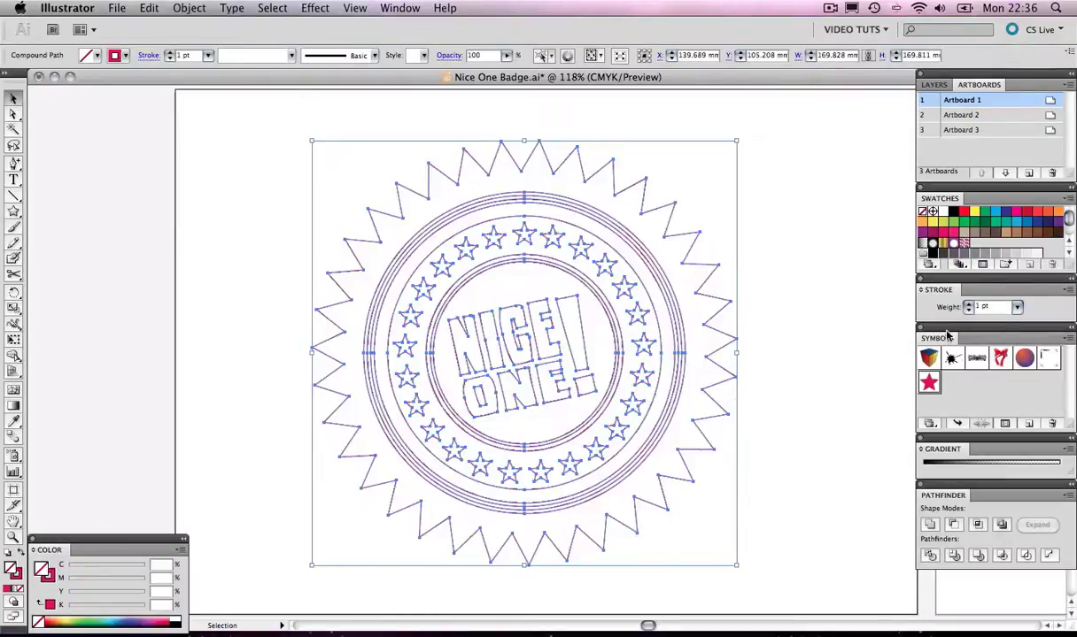
left_click(969, 304)
left_click(968, 304)
left_click(836, 292)
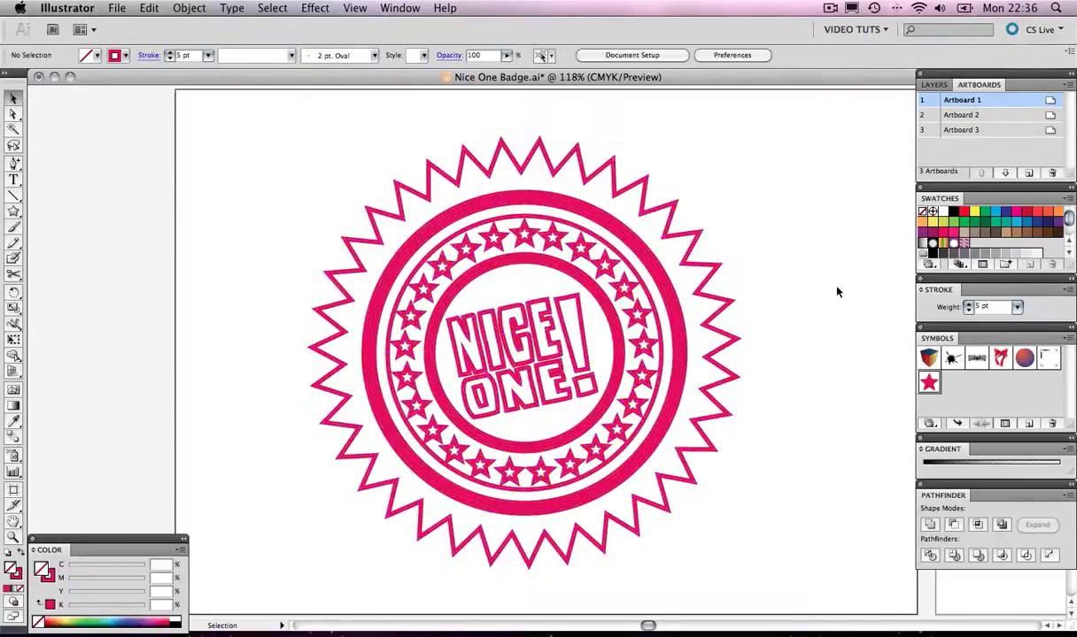
key("super+z")
key("super+z")
key("super+z")
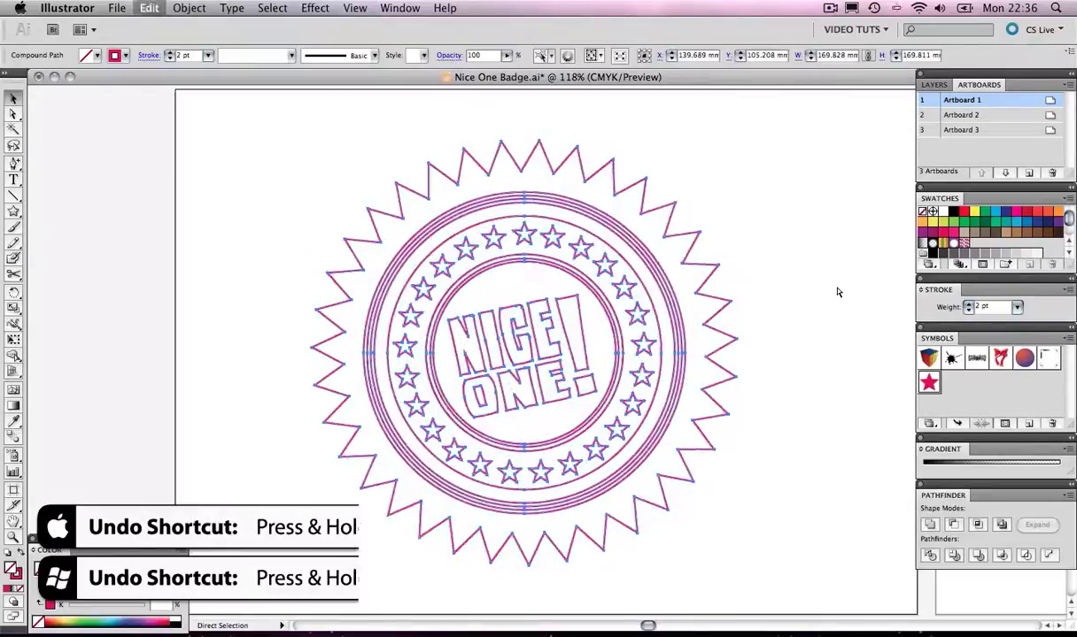
key("super+z")
key("super+z")
key("super+z")
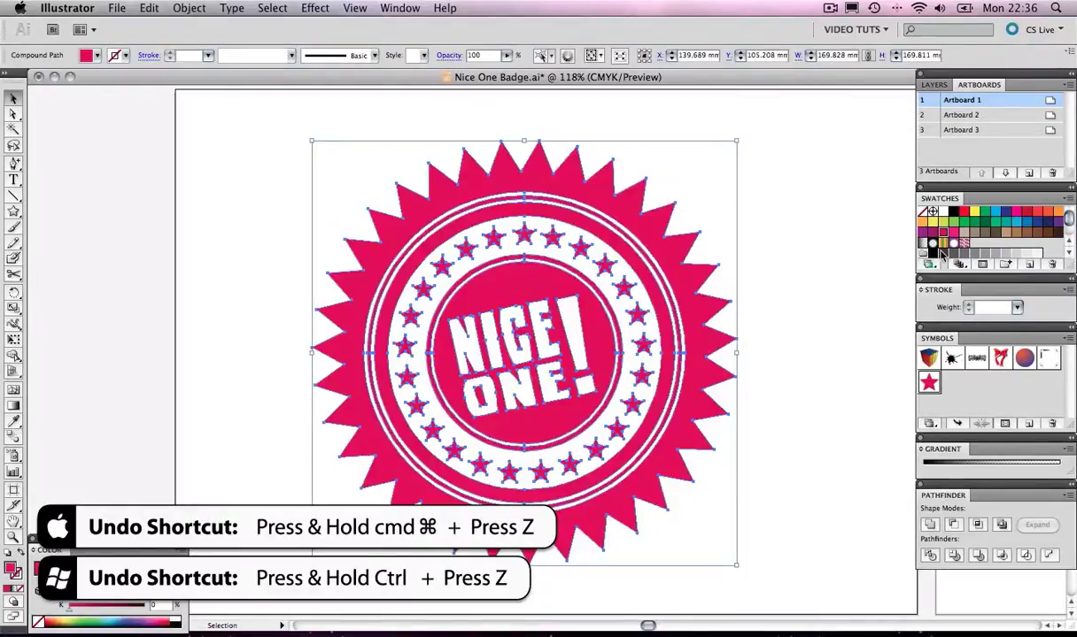
Fill the badge with bright pink, then with the green-yellow-orange gradient
left_click(943, 248)
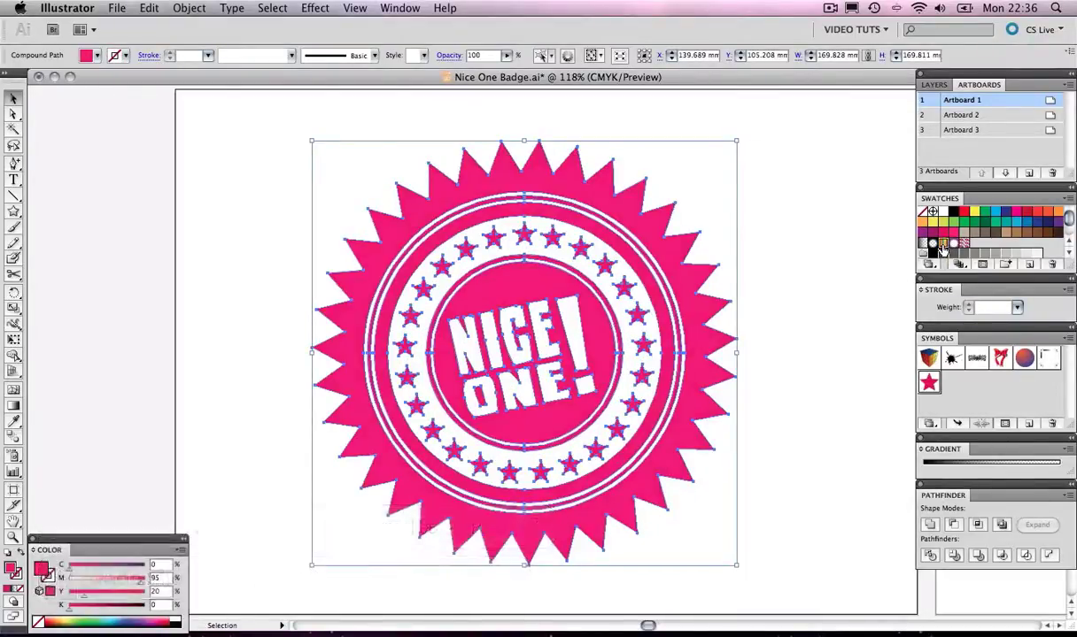
left_click(943, 248)
left_click(850, 244)
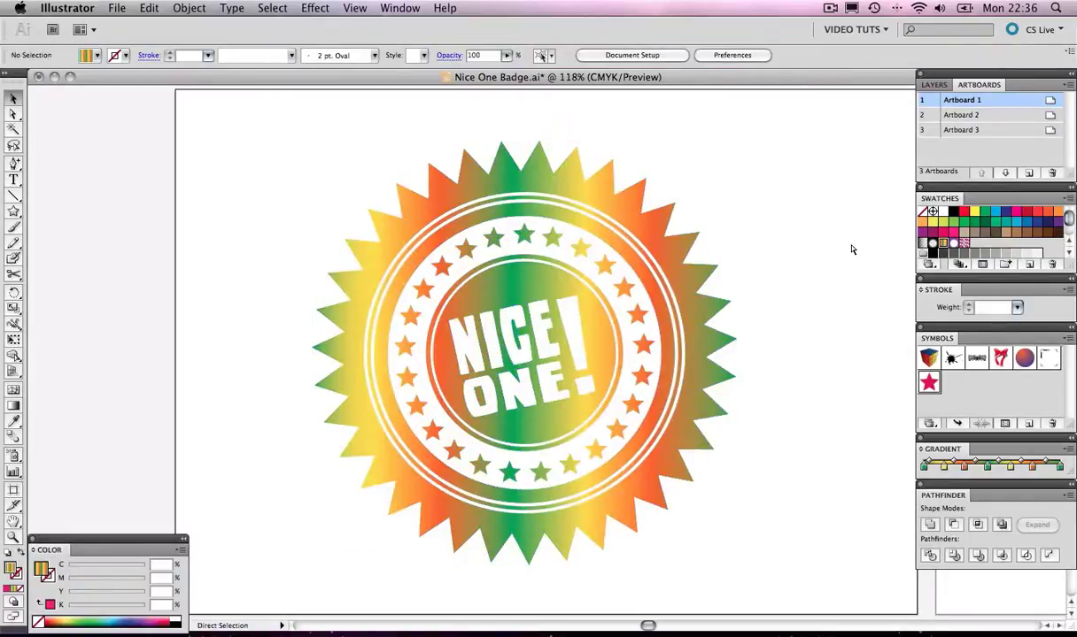
Undo the gradient and preview a 3D Extrude & Bevel on the badge
key("super+z")
left_click(315, 9)
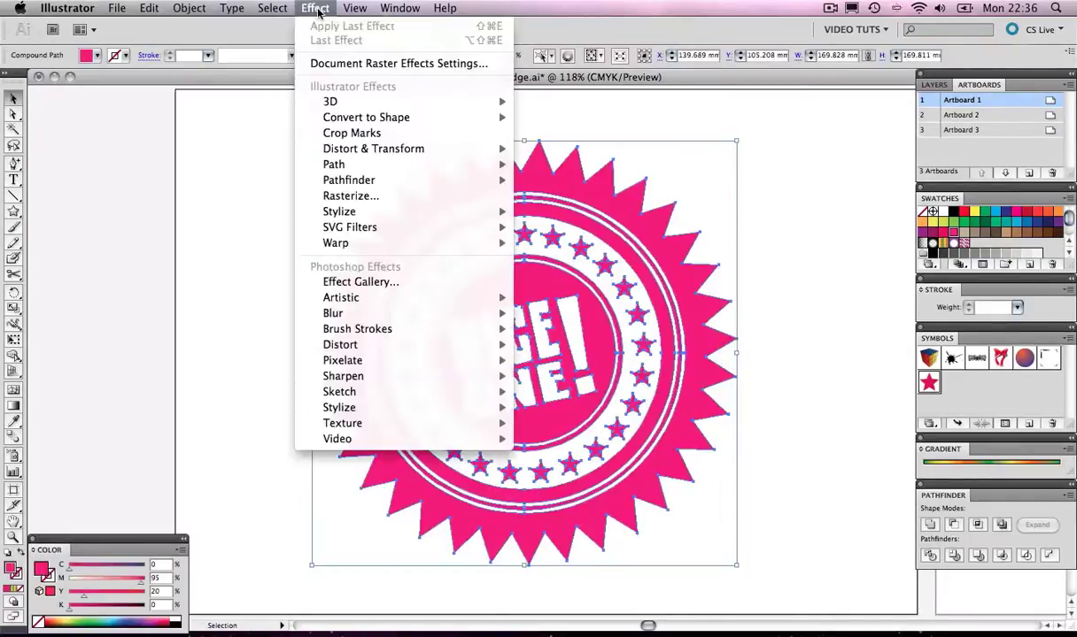
mouse_move(354, 101)
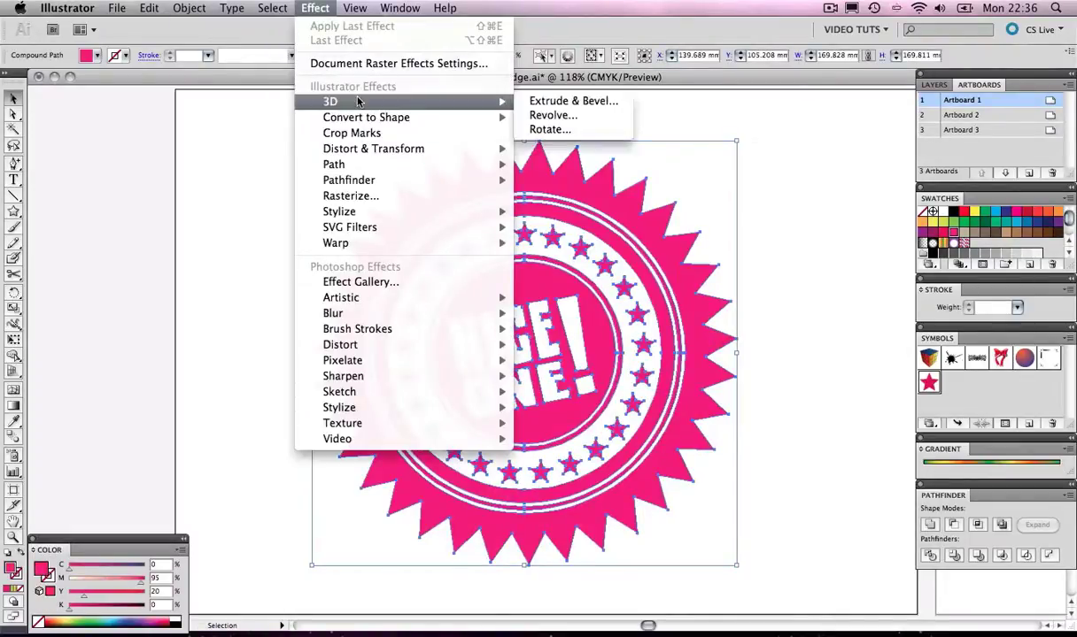
left_click(544, 102)
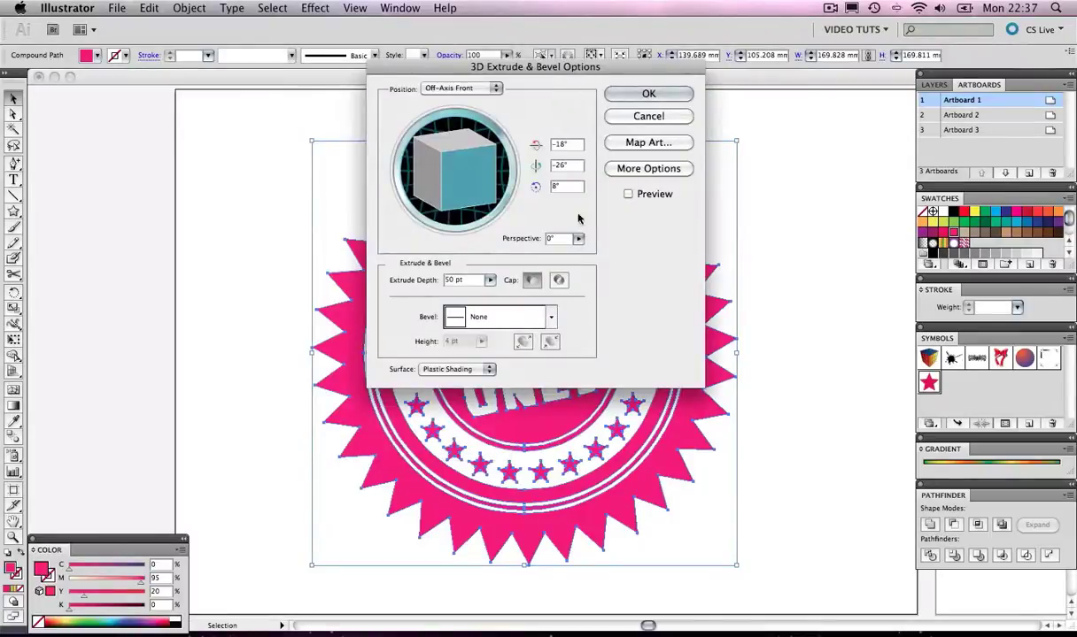
left_click(627, 194)
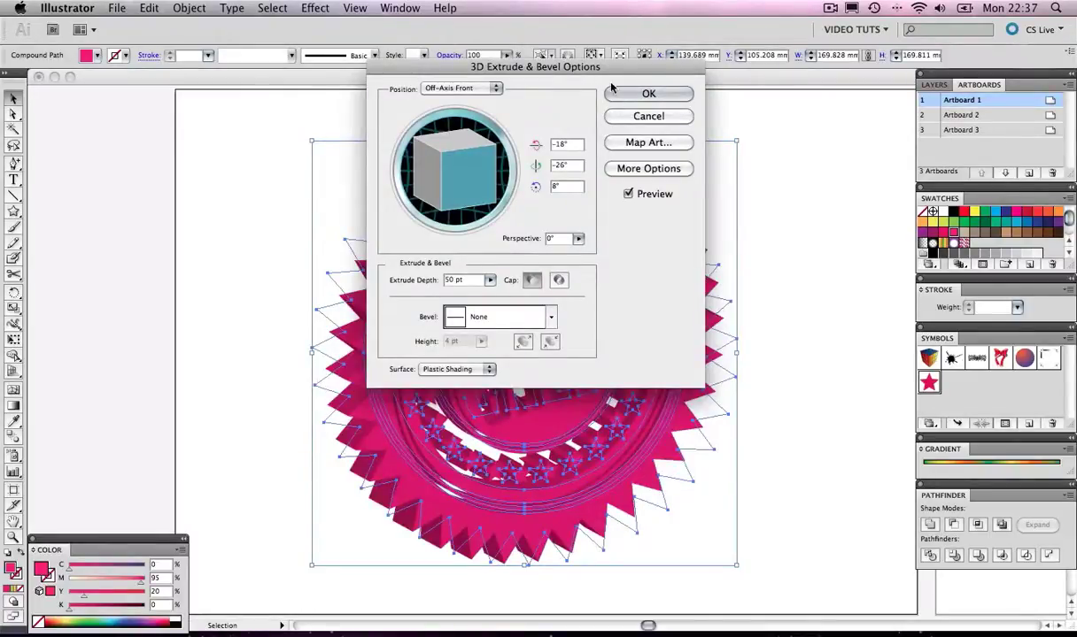
Tilt the extrusion to a custom angle and apply it, then undo back to flat pink
left_click_drag(611, 82, 240, 248)
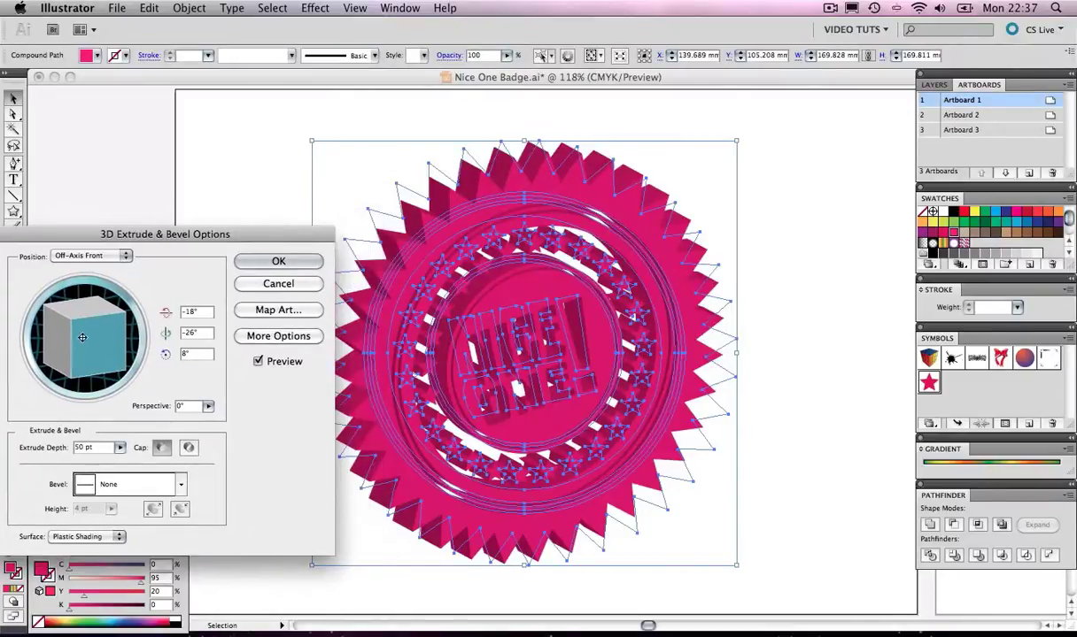
left_click_drag(84, 337, 82, 301)
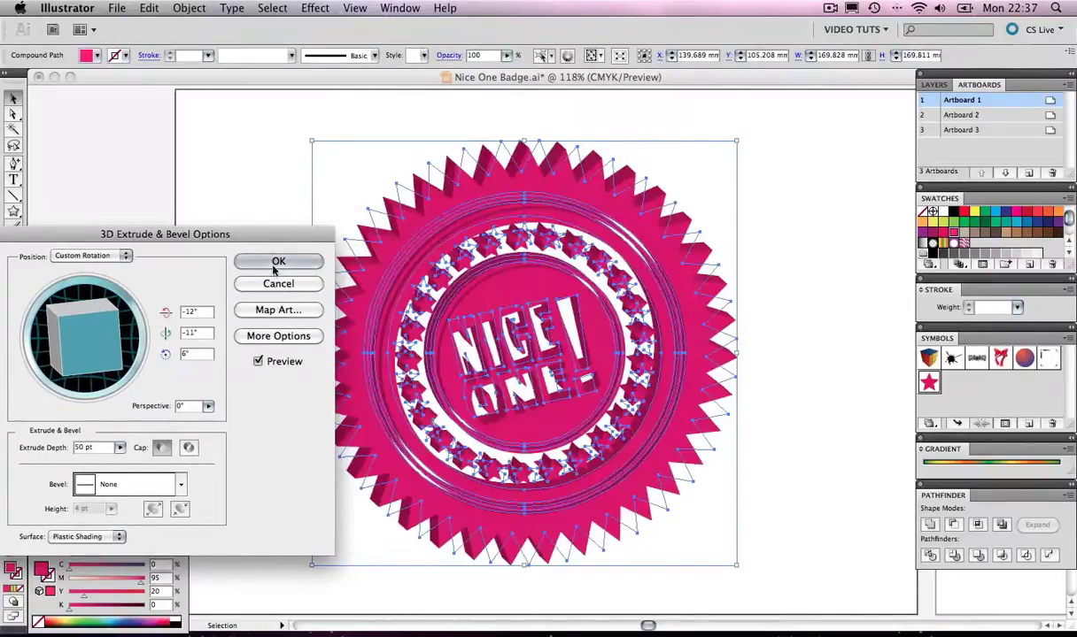
left_click(266, 262)
left_click(259, 217)
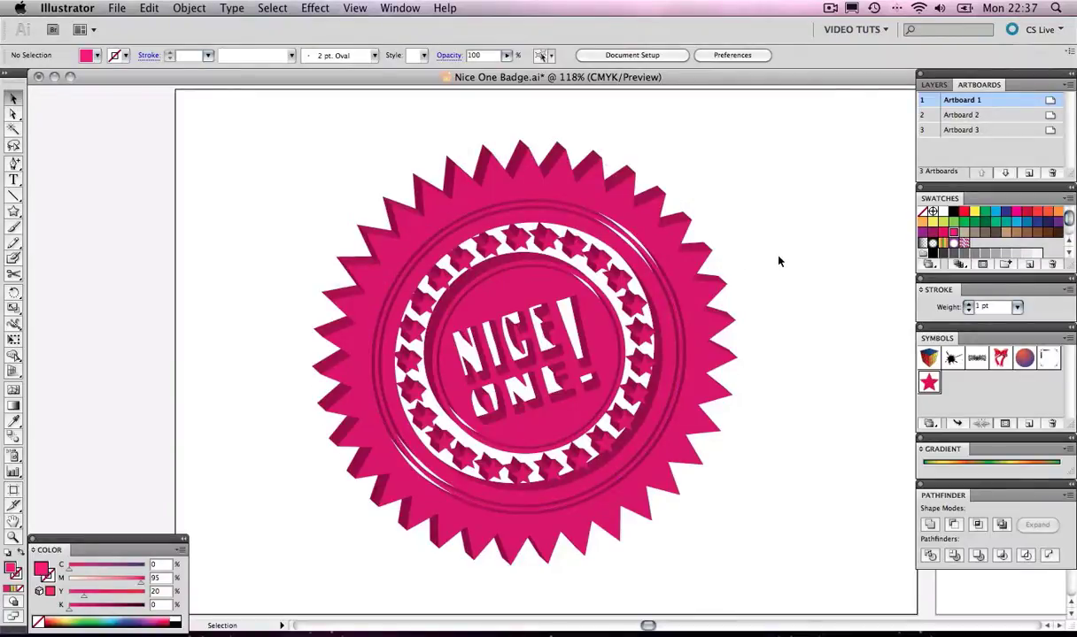
key("super+z")
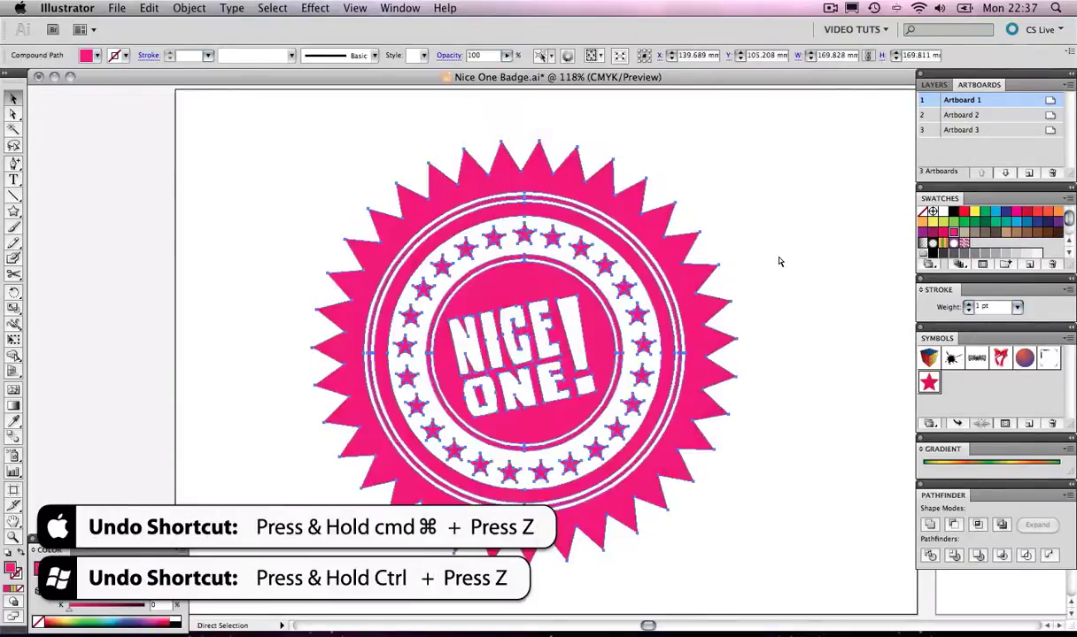
Jump to Artboard 3 to view the flat and purple example badges with their step overview
double_click(921, 130)
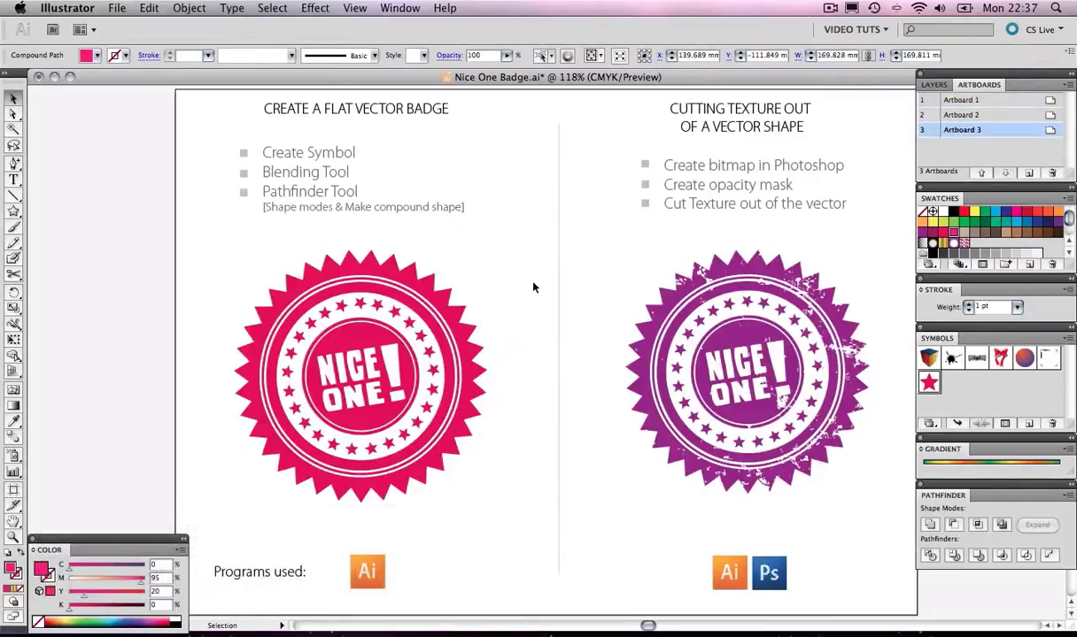